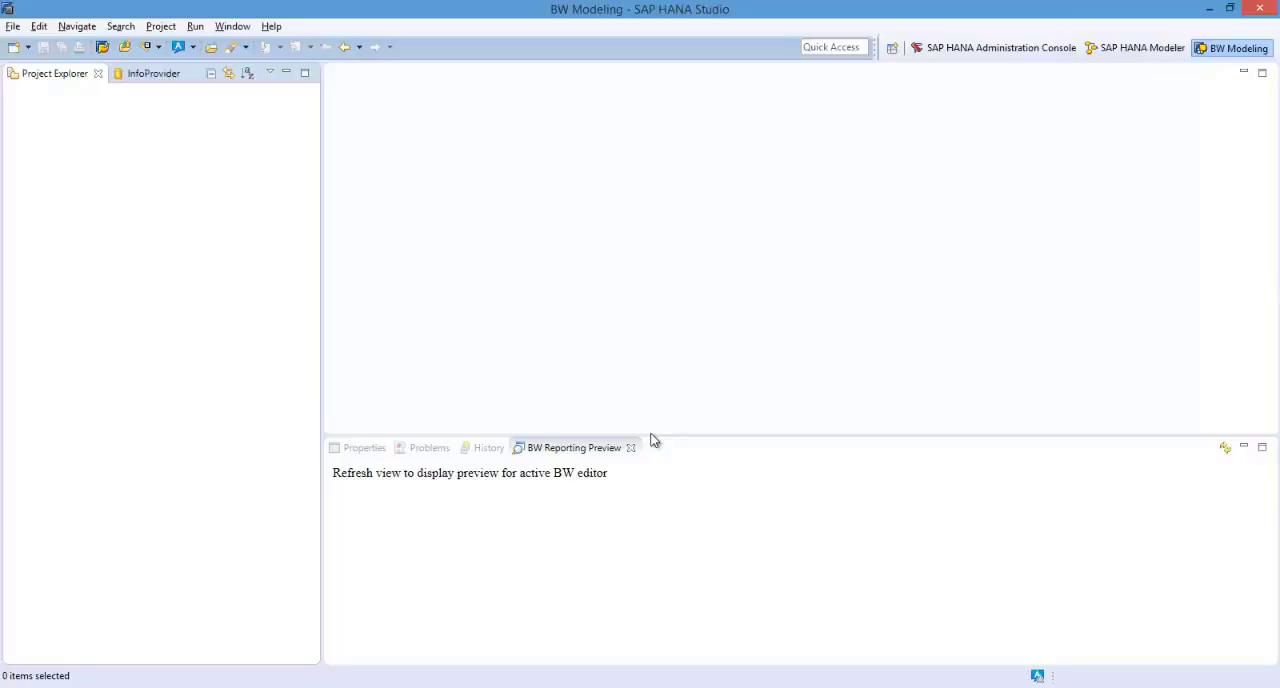
left_click_drag(652, 440, 655, 443)
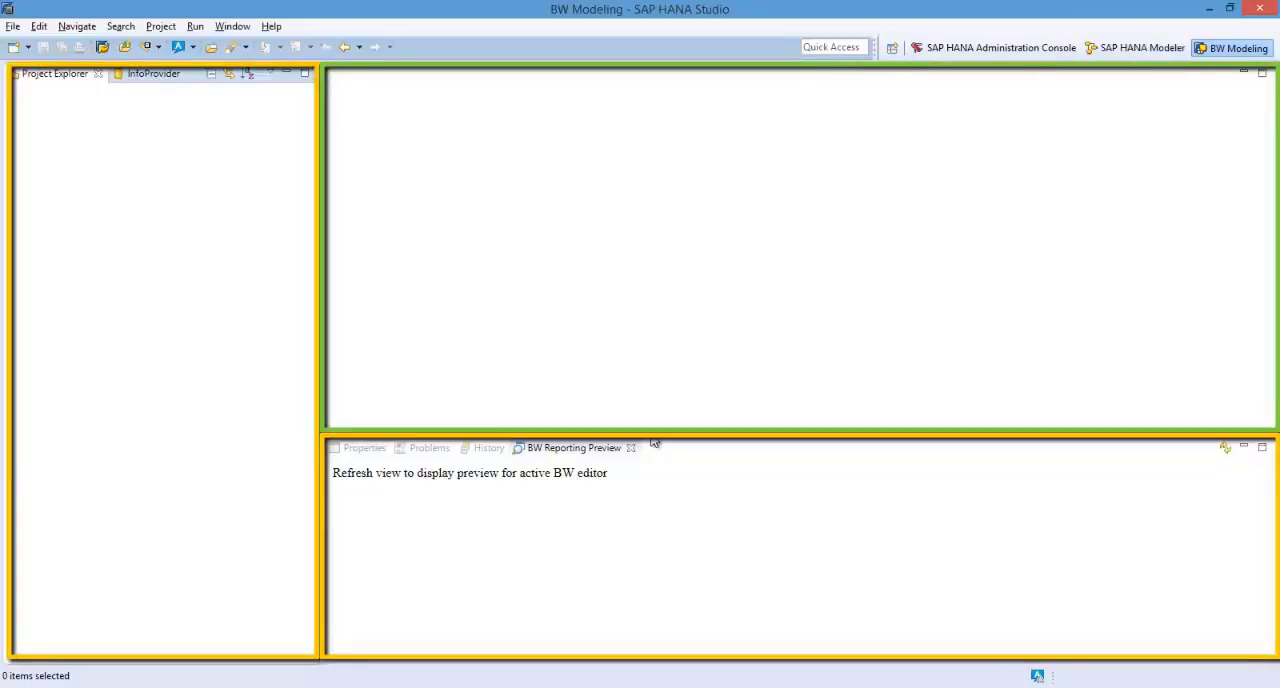
left_click_drag(655, 443, 651, 439)
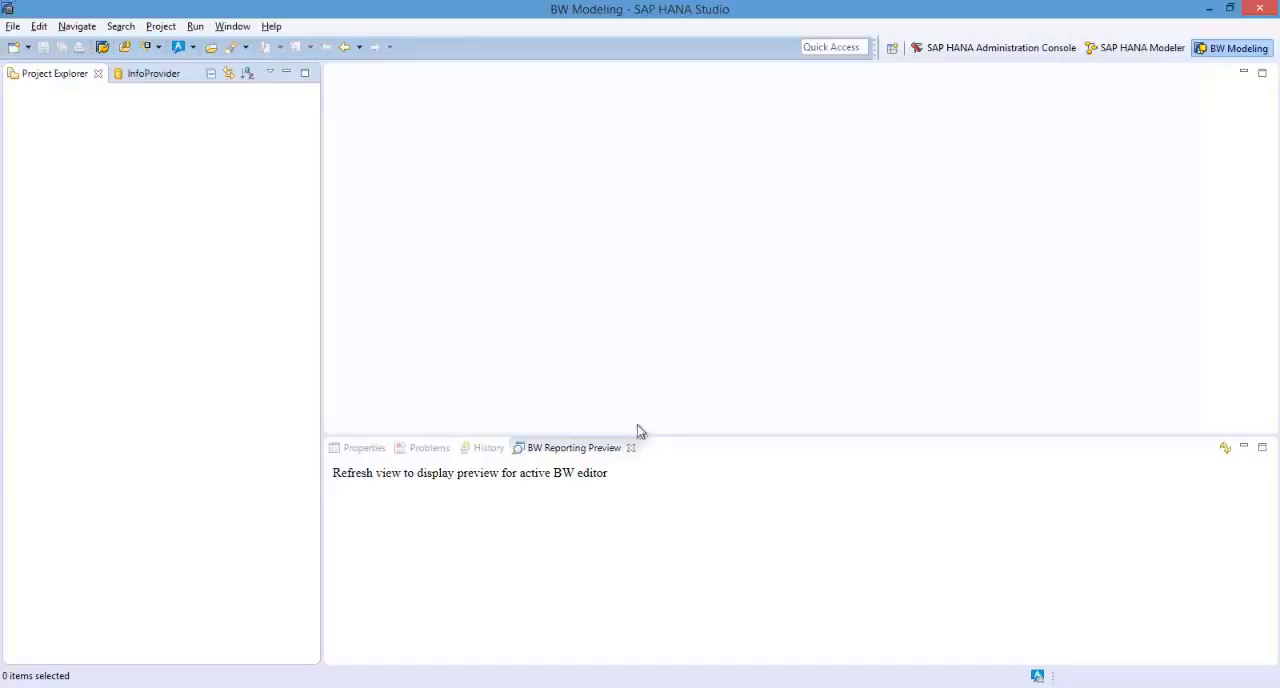
Dock the Problems view below the Project Explorer, and move it back between the History and BW Reporting Preview views.
left_click(426, 456)
left_click_drag(127, 88, 77, 596)
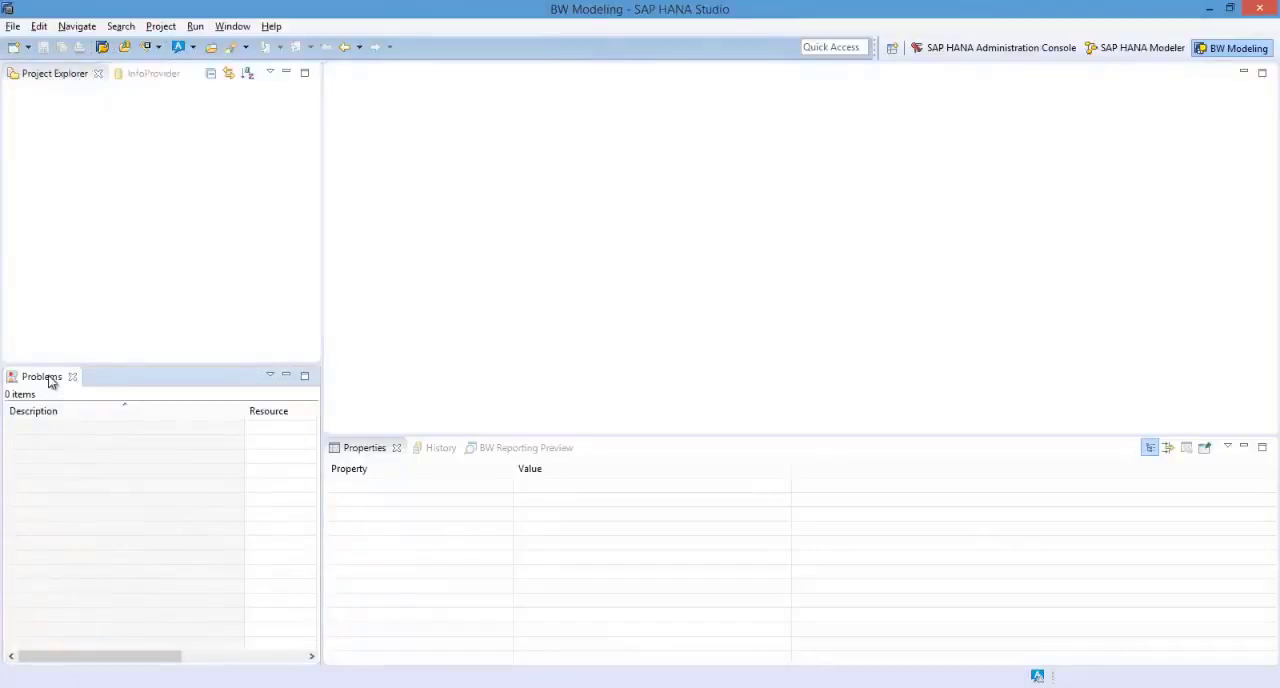
left_click_drag(49, 379, 466, 456)
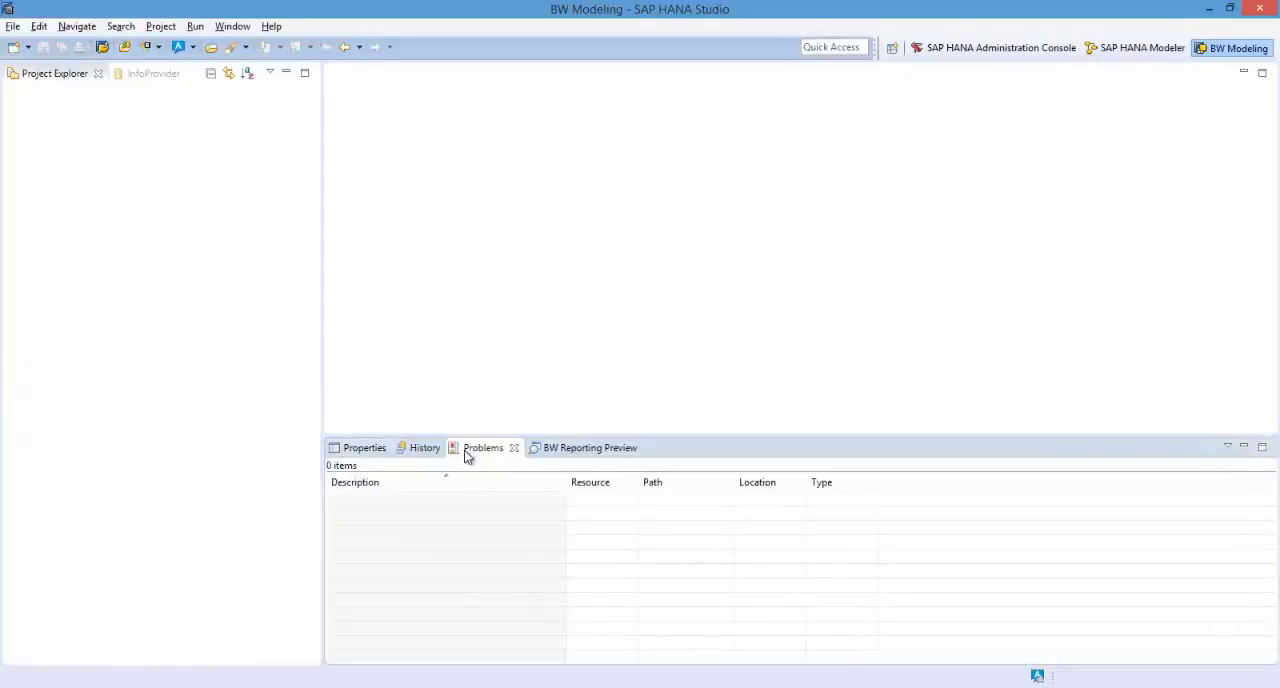
Minimize the view group that contains Problems and restore it.
left_click(1245, 448)
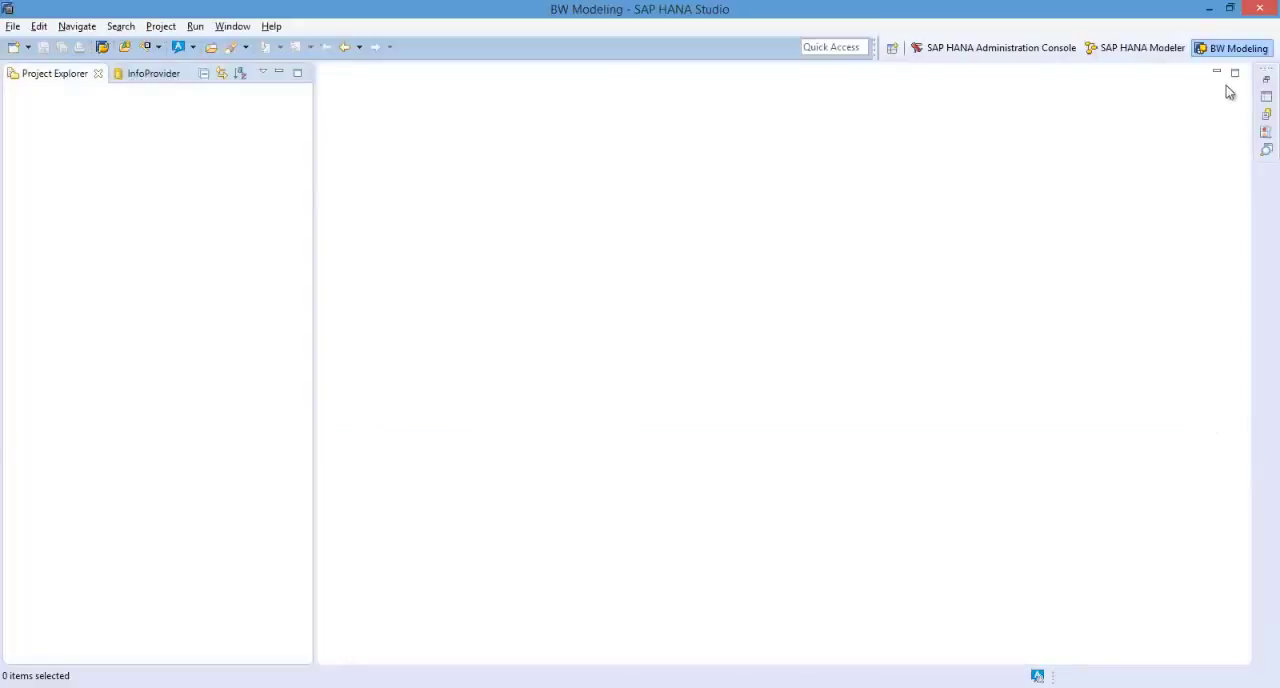
left_click(1267, 81)
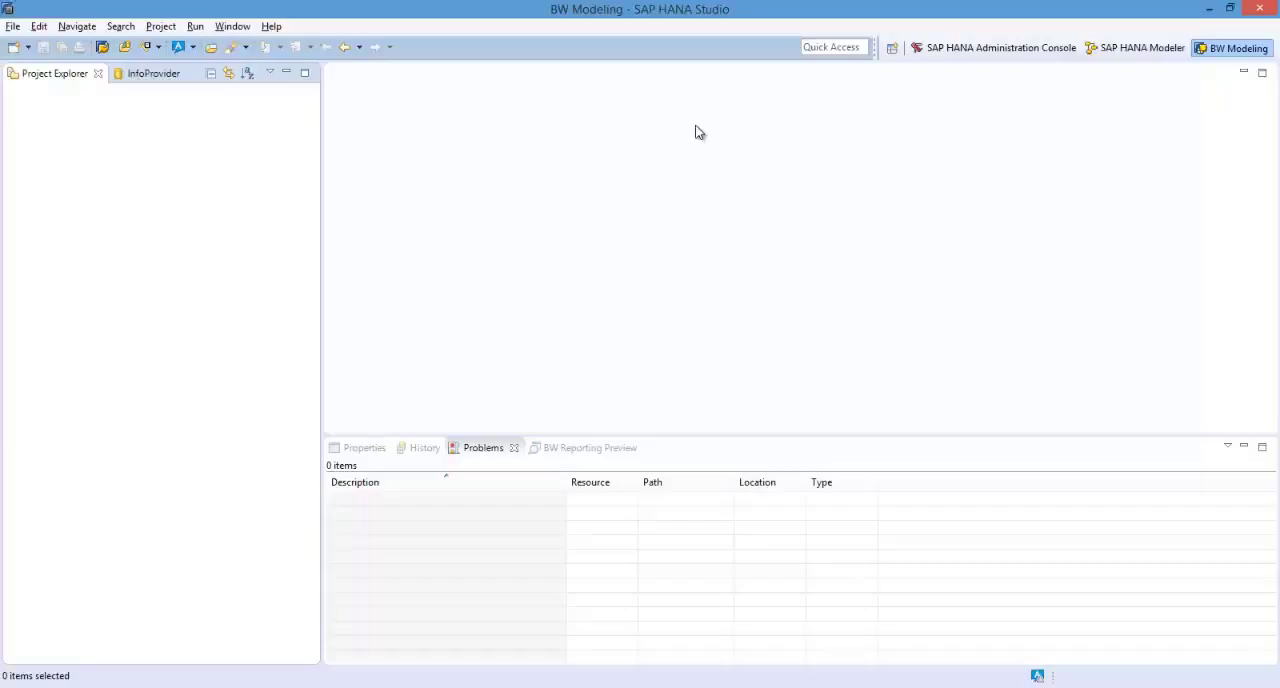
Start a new project in the Project Explorer using the BW Project wizard under Business Warehouse.
right_click(112, 165)
mouse_move(183, 170)
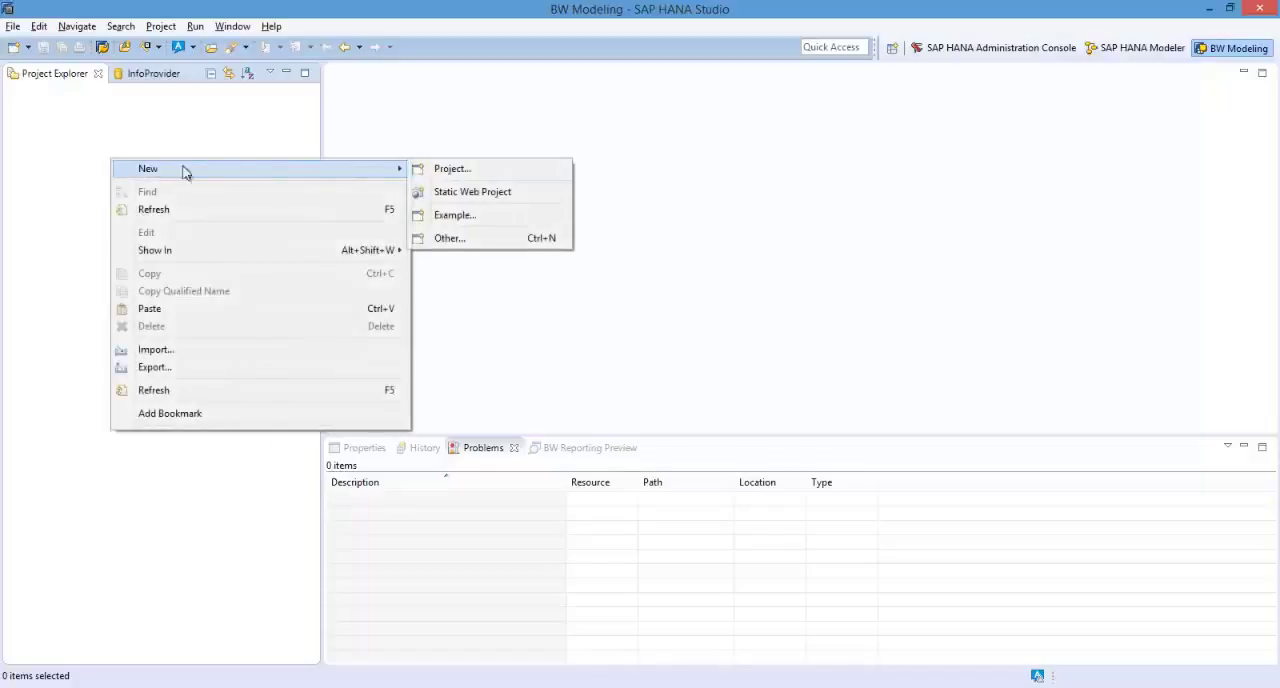
left_click(421, 172)
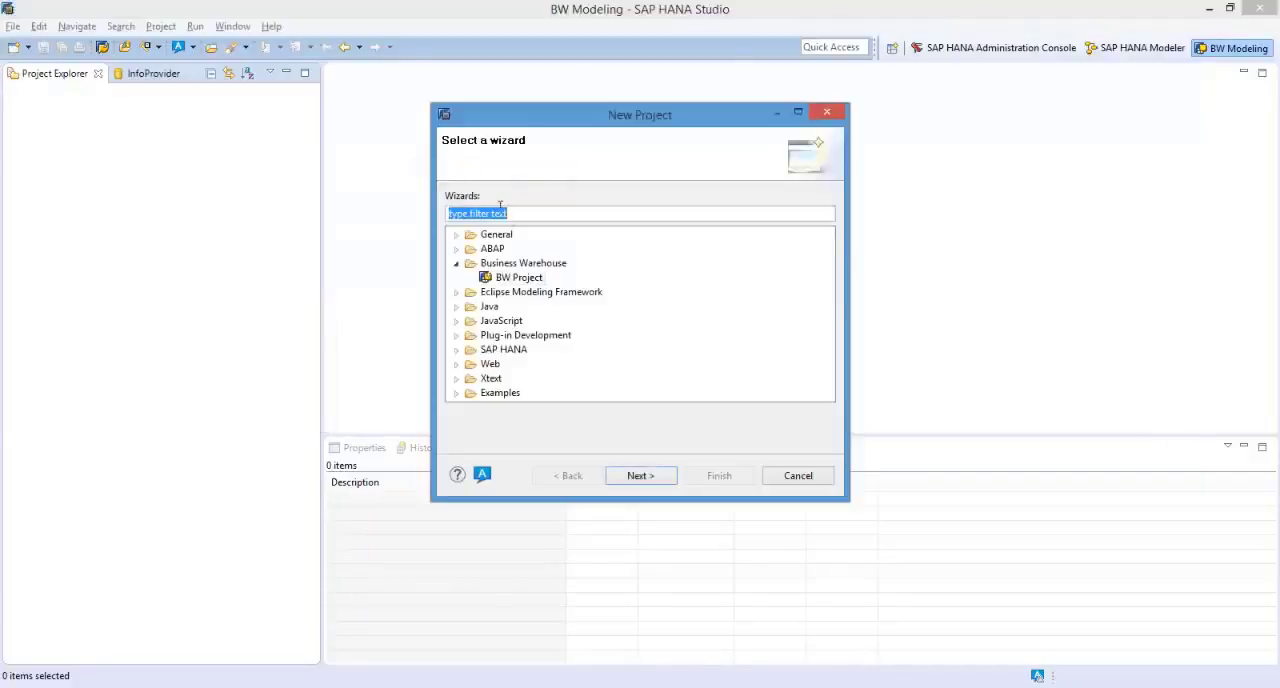
left_click(483, 282)
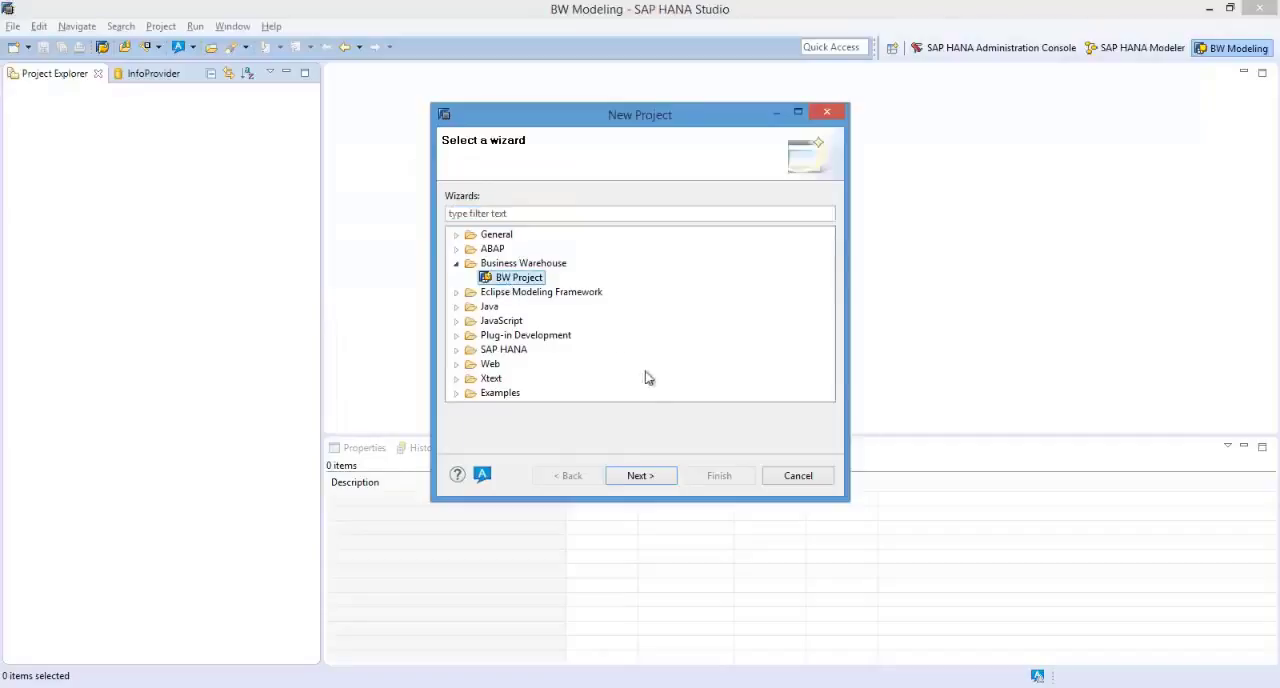
left_click(651, 475)
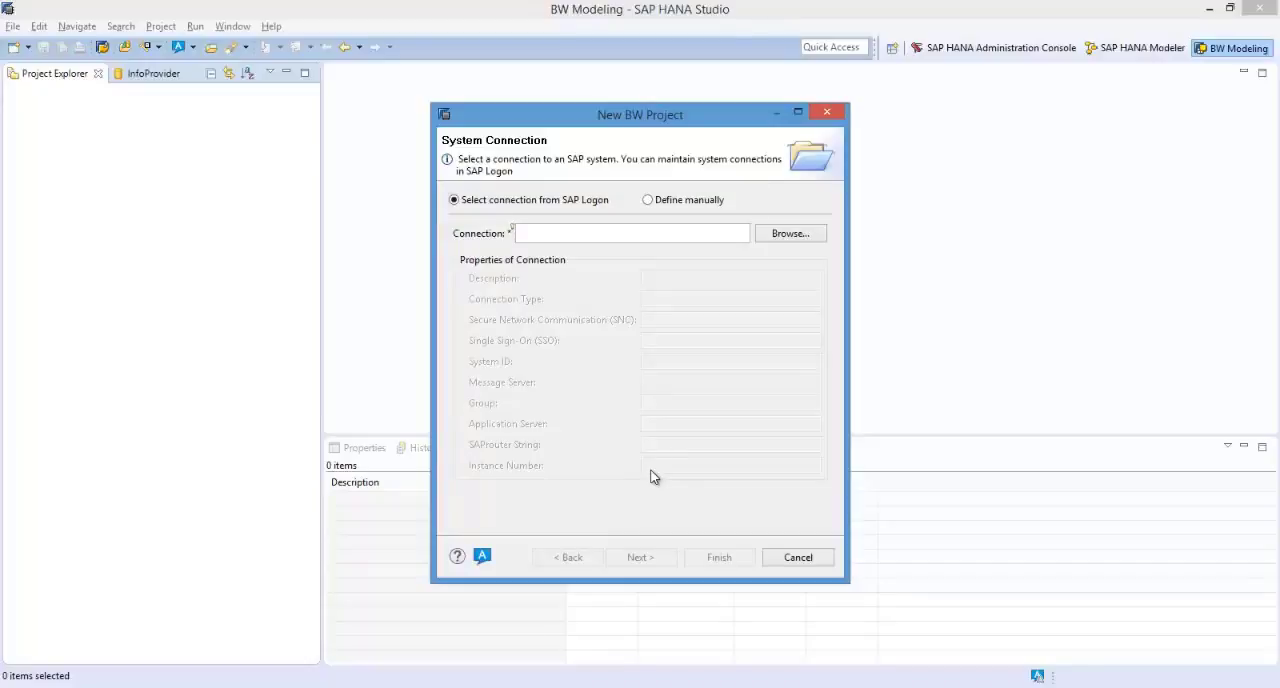
Choose the existing SAP Logon connection HBW (PM Master) for the new project and continue to the system logon.
left_click(790, 236)
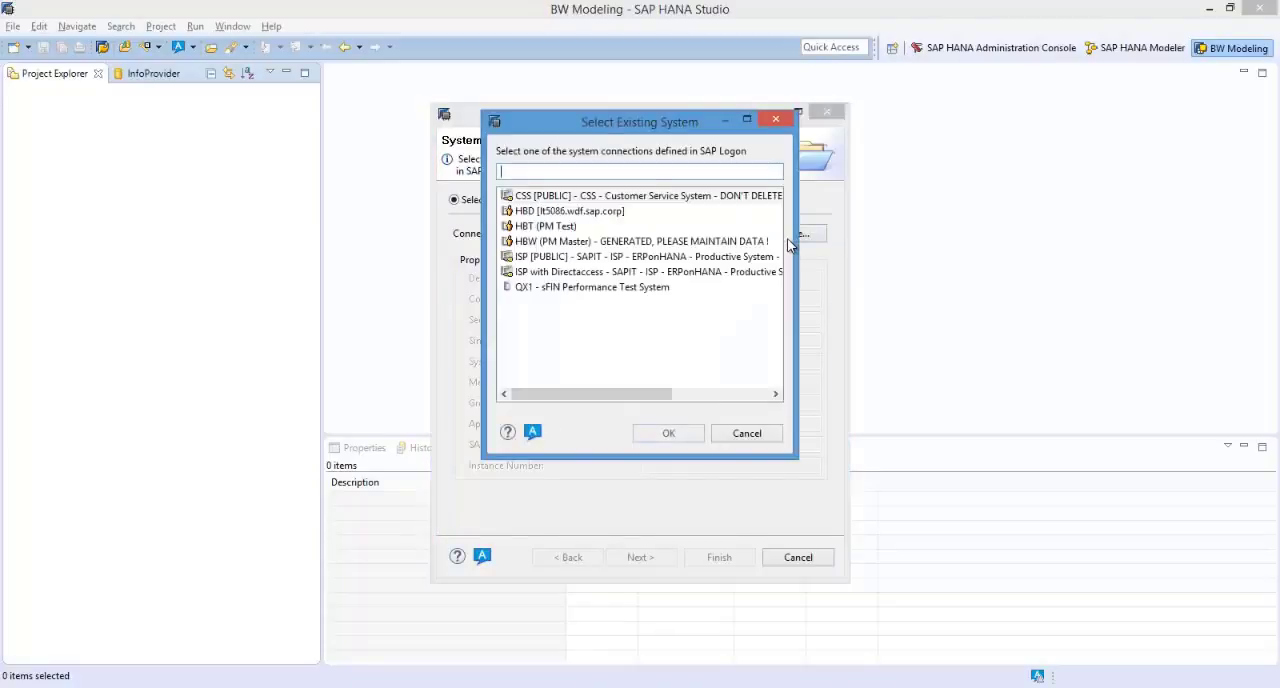
left_click(621, 247)
left_click(665, 434)
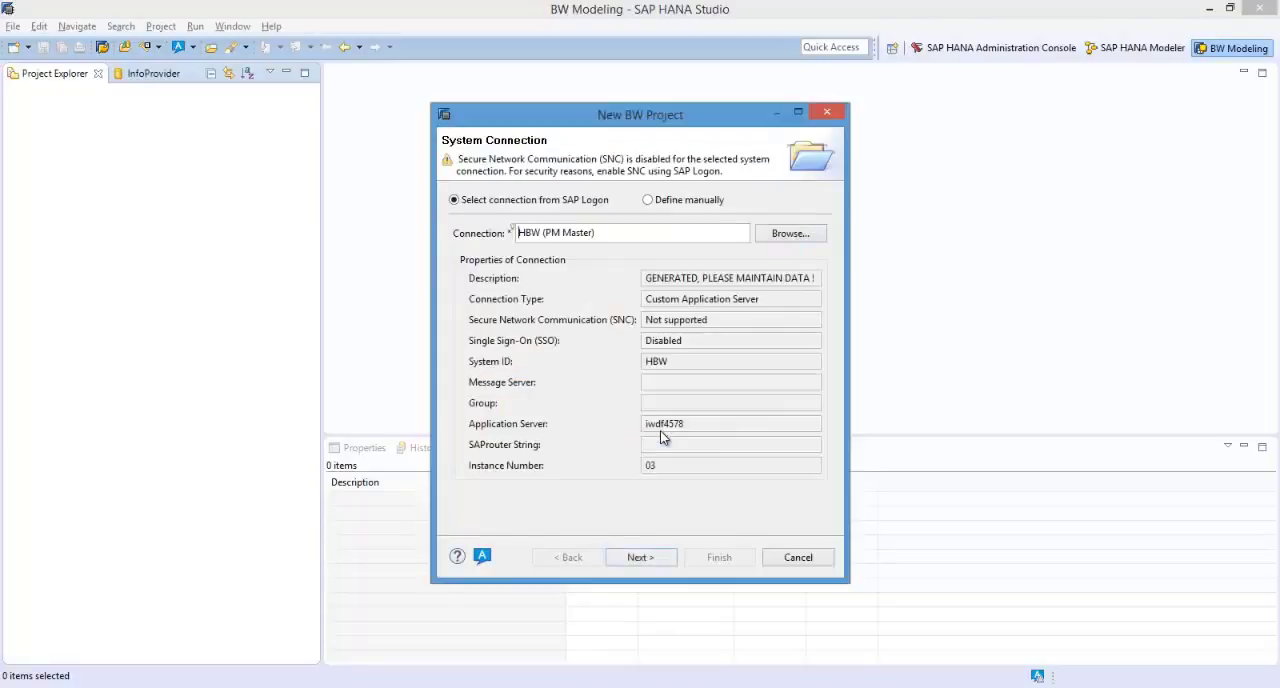
left_click(641, 560)
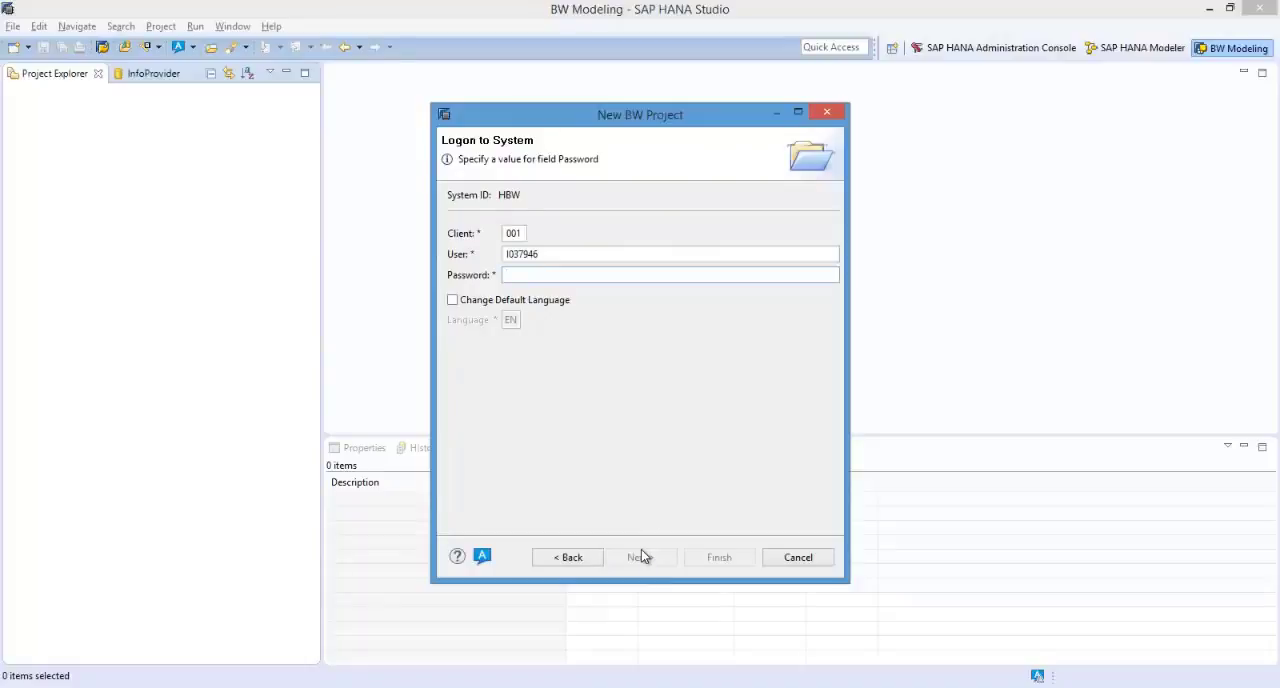
Enter the account password for the HBW system logon and continue to the project name.
type("********")
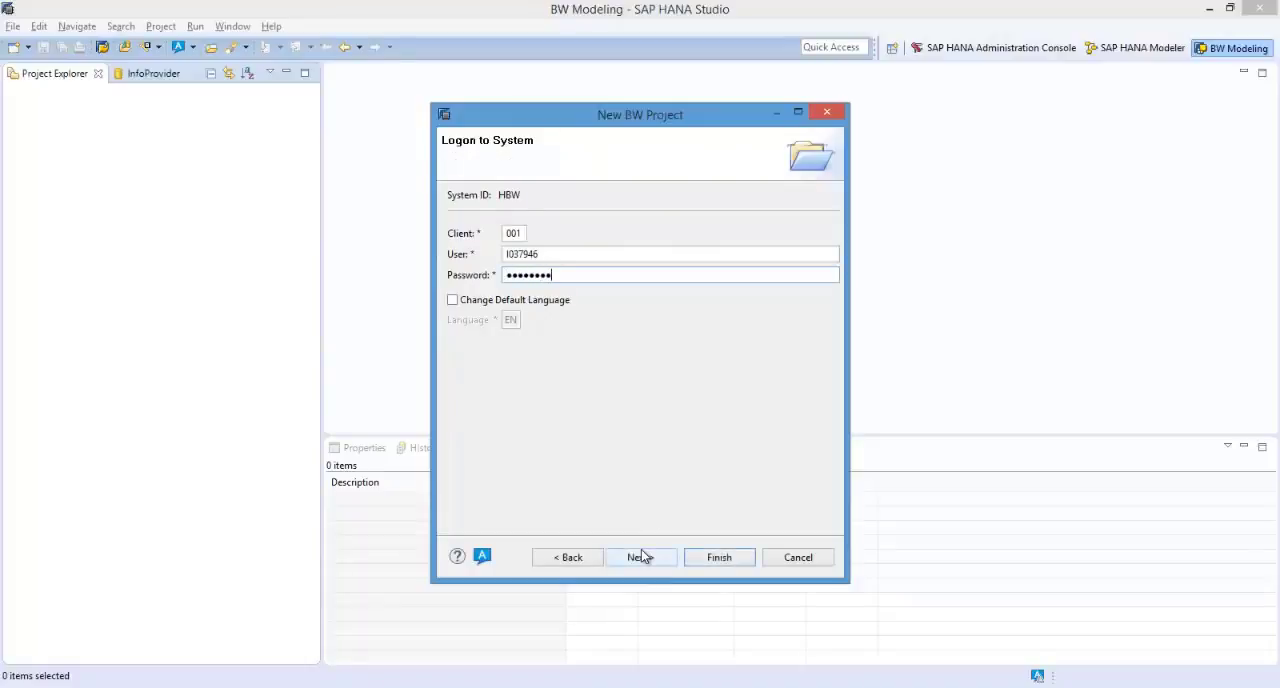
type("*")
left_click(662, 562)
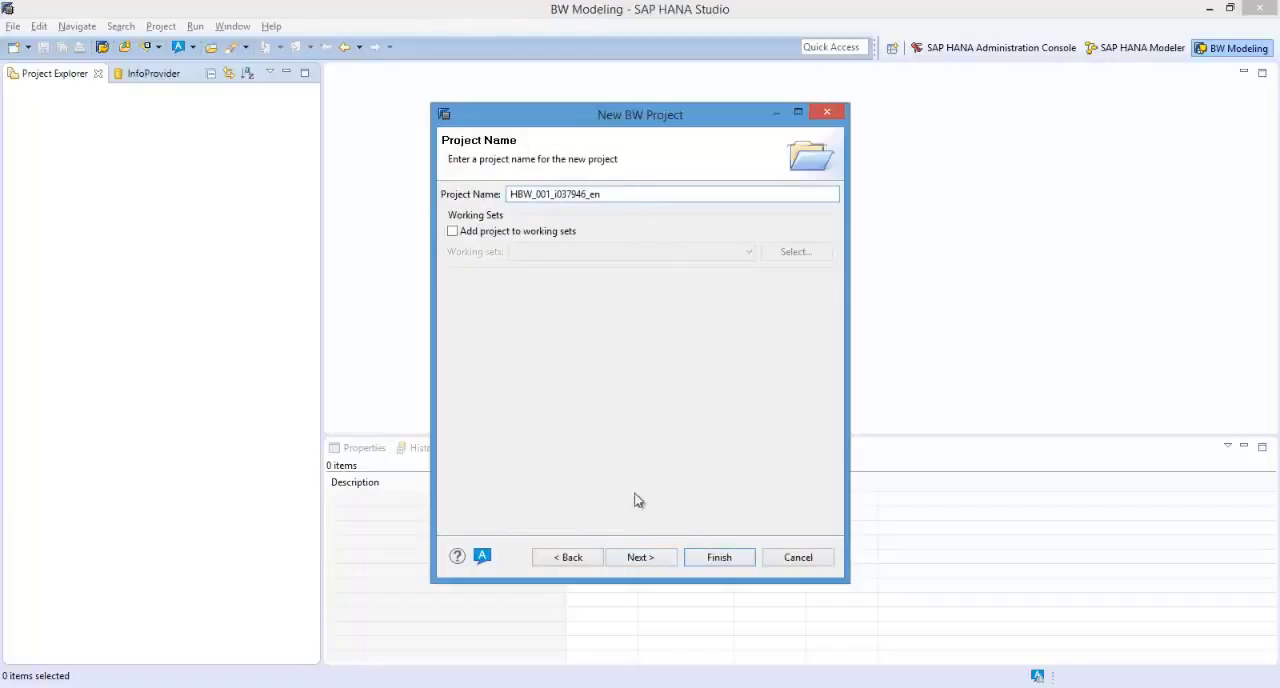
Accept the proposed project name, attach the SAP HANA system HBW (SAPHBW), and finish creating the BW project.
left_click(646, 557)
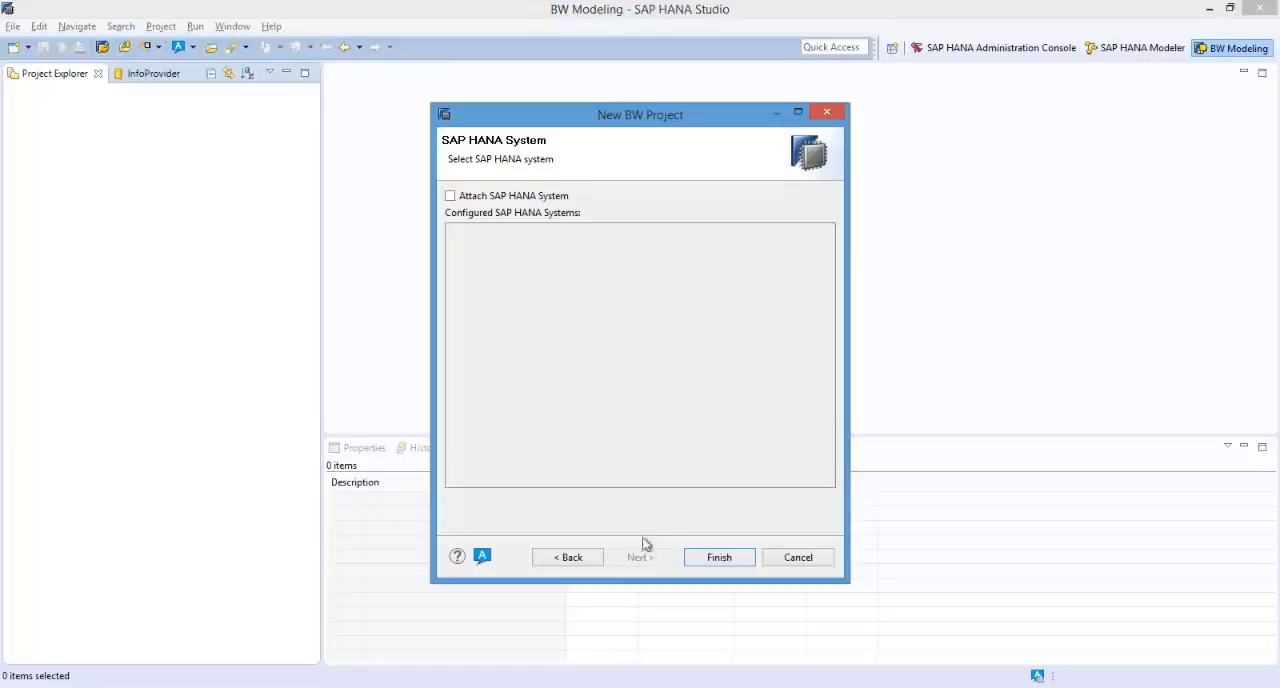
left_click(451, 197)
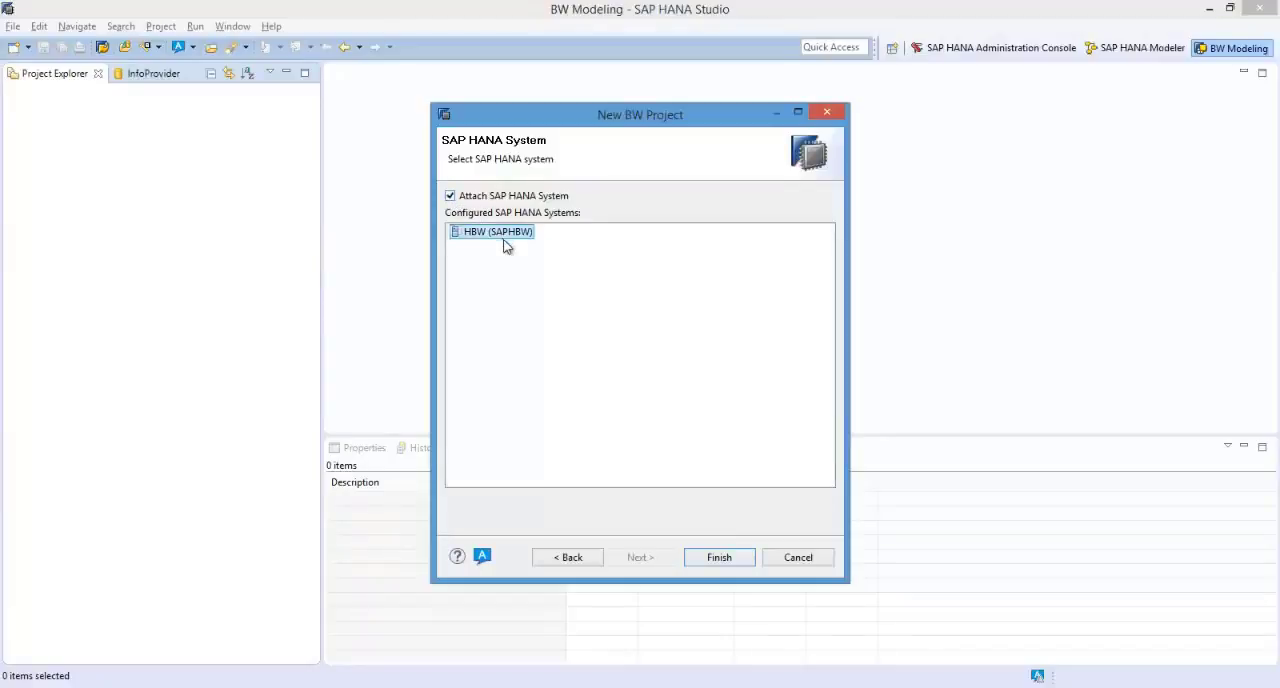
left_click(720, 558)
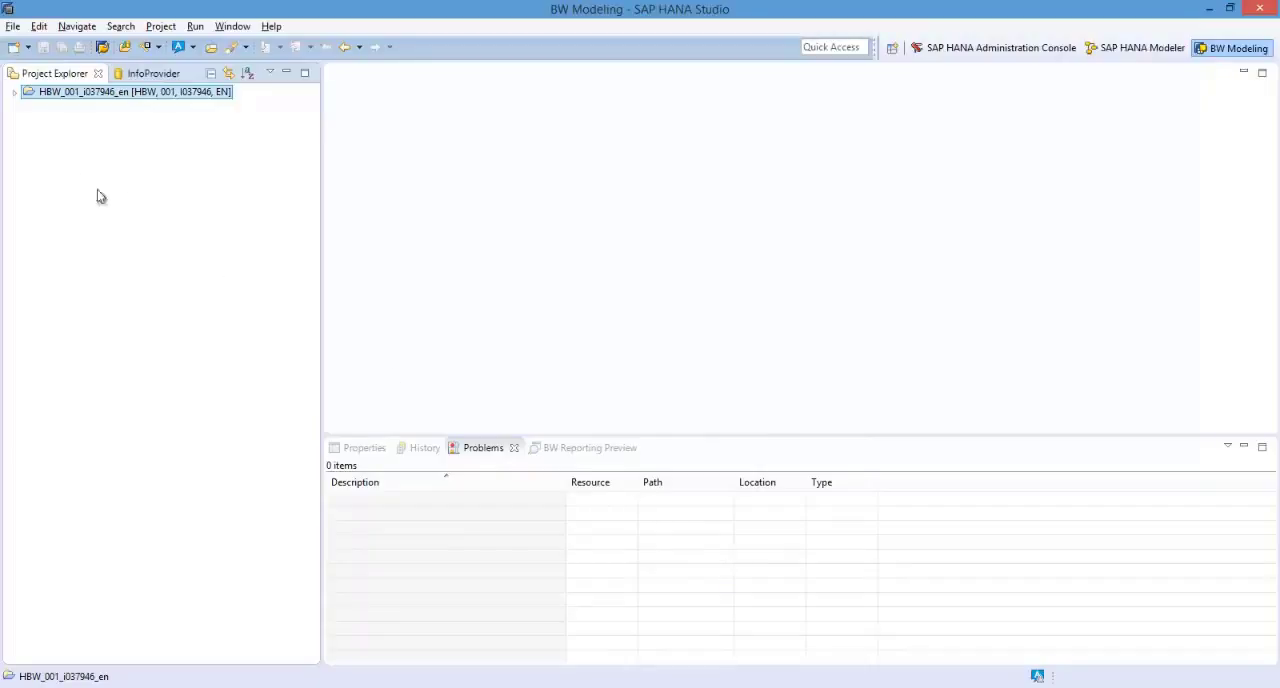
Expand the new project's InfoProviders and add the InfoArea [ZVDEMO] Video Demo Series to the Back End Favorites.
left_click(13, 92)
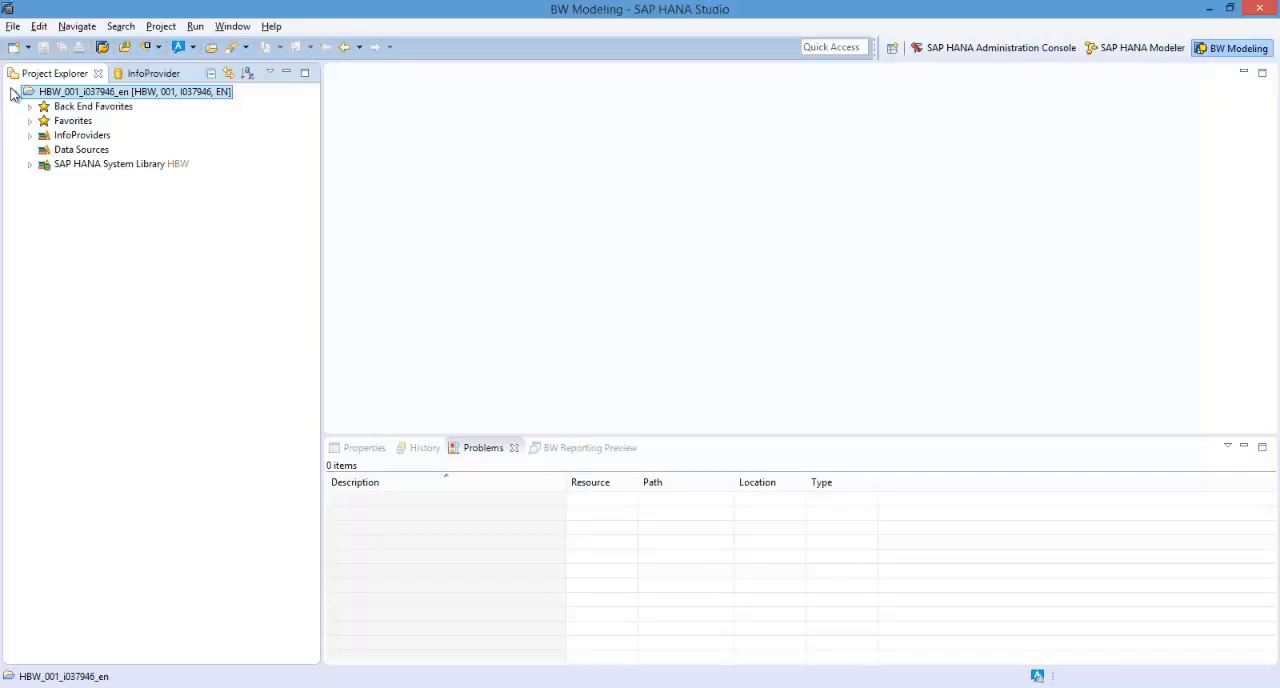
left_click(29, 106)
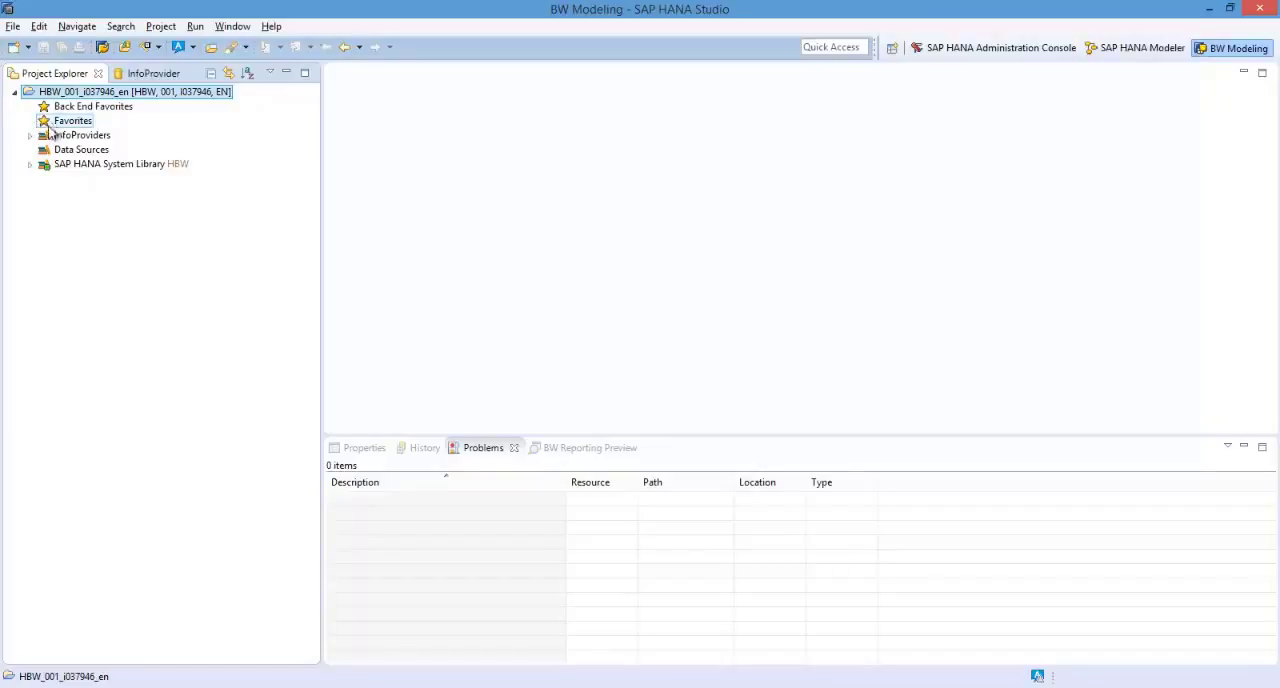
left_click(30, 136)
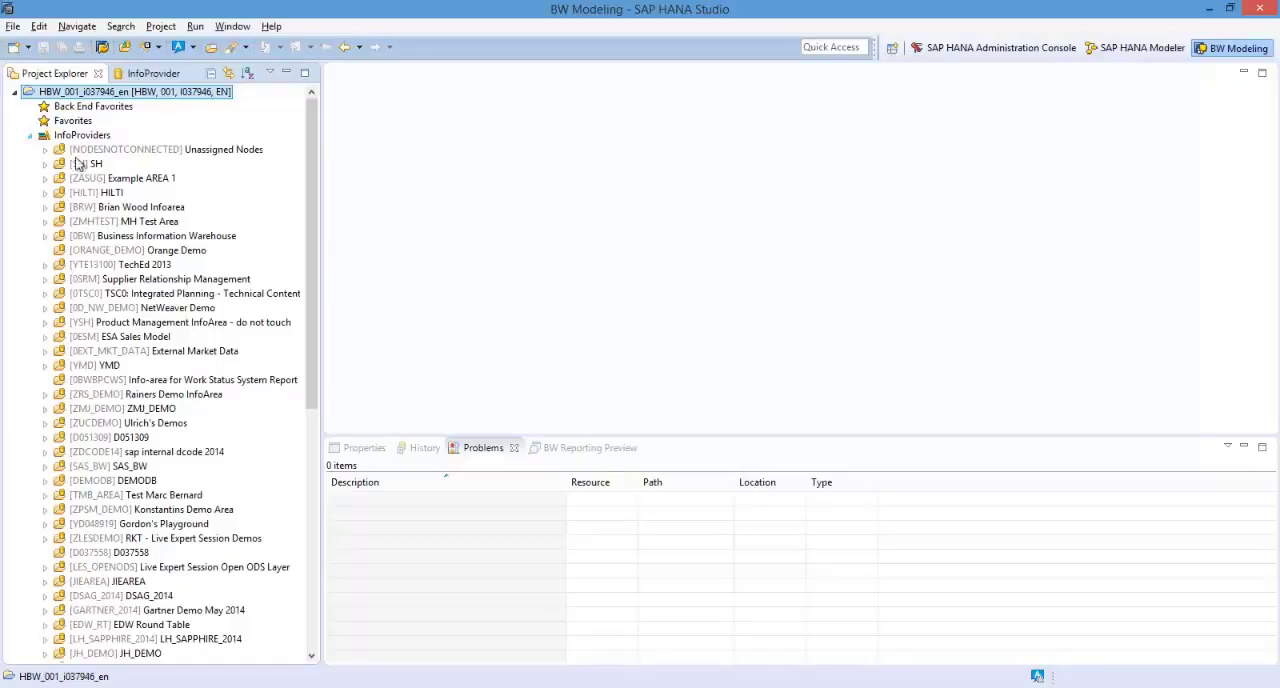
scroll(313, 304, "down", 2)
left_click_drag(313, 358, 300, 554)
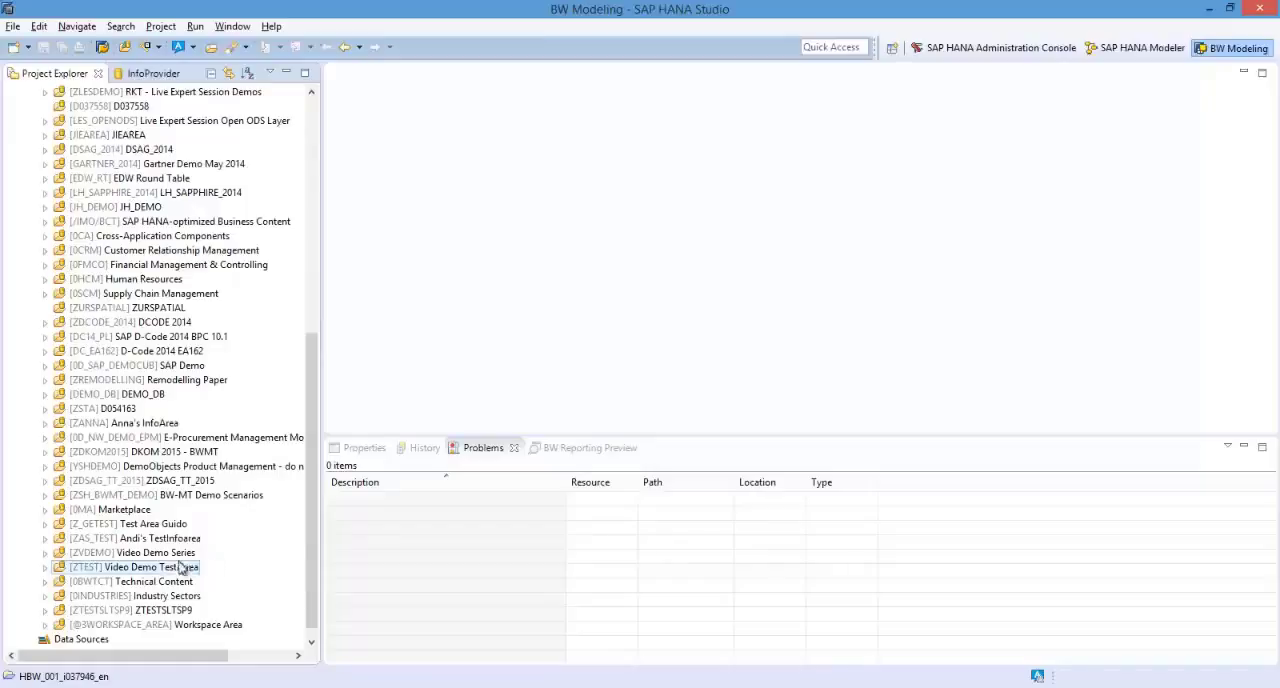
right_click(64, 558)
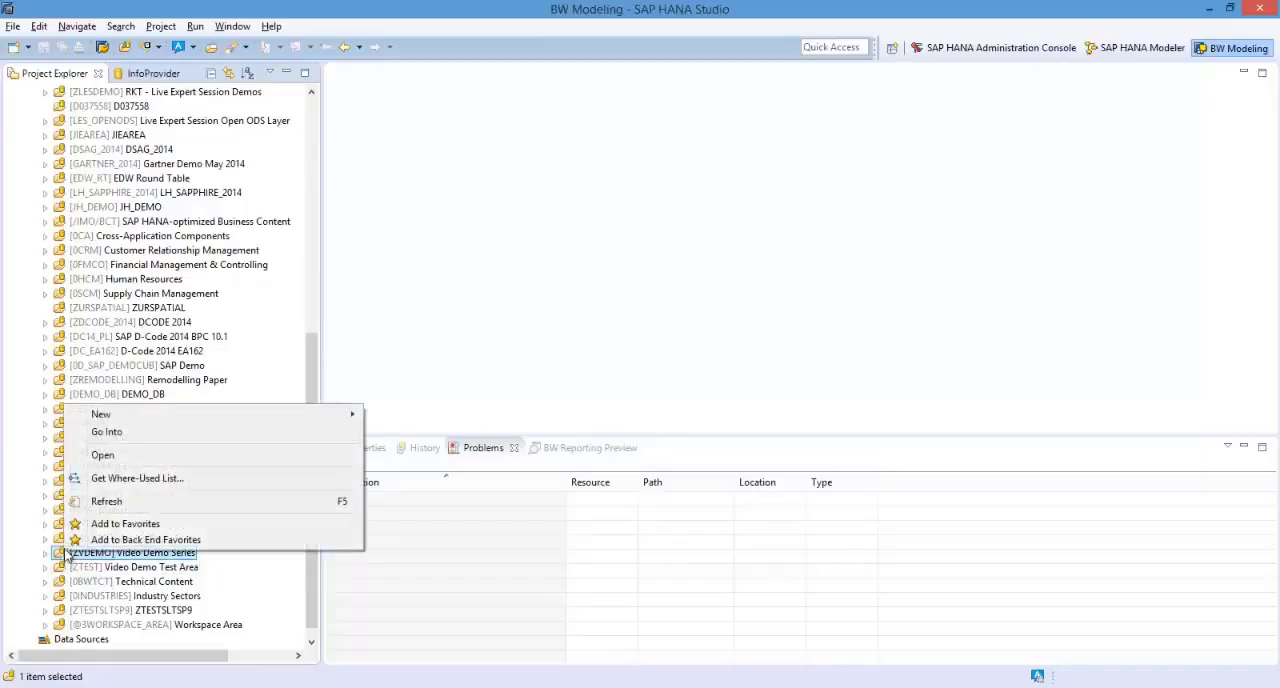
left_click(86, 542)
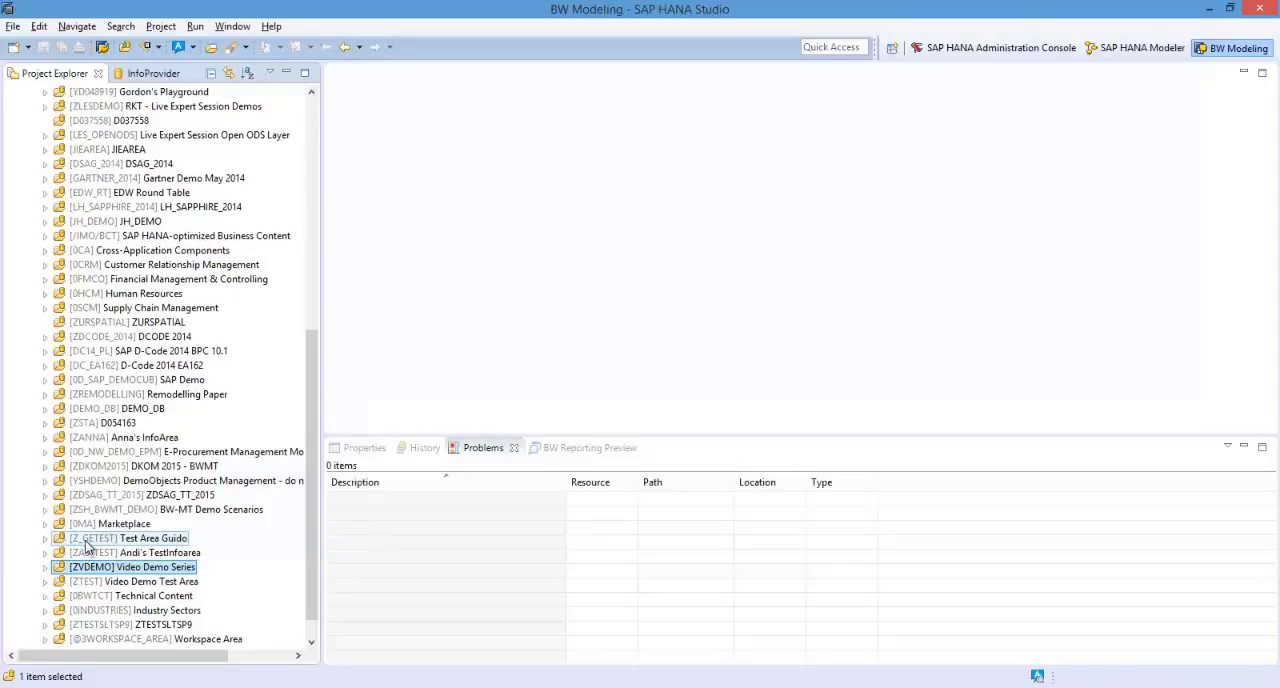
Collapse the InfoProviders and expand Video Demo Series under Back End Favorites down to its DataStore Object (Advanced) entries.
left_click_drag(312, 530, 331, 305)
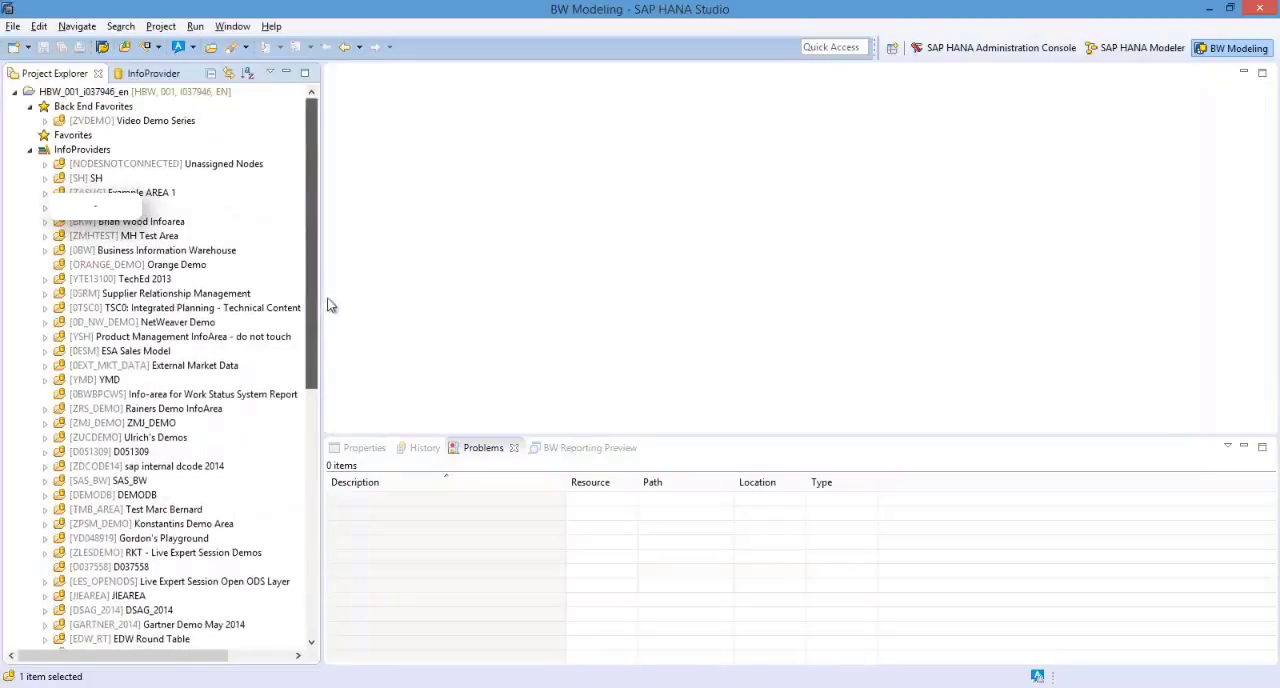
left_click(30, 151)
left_click(82, 122)
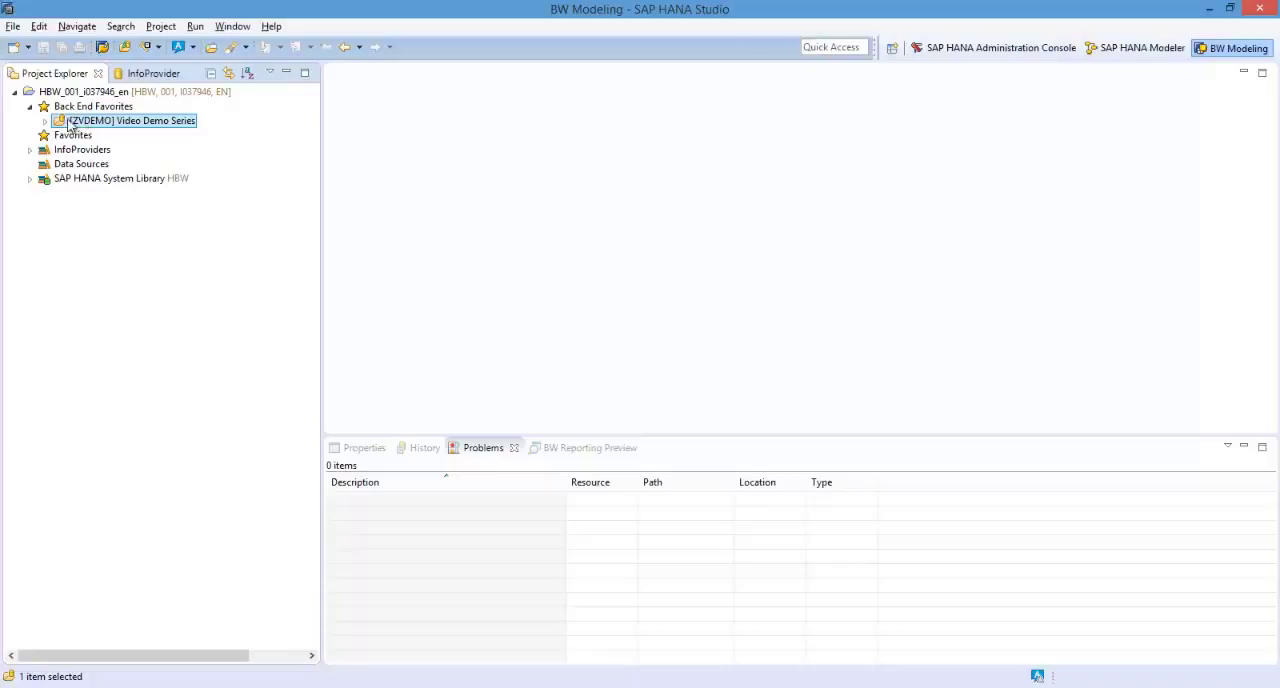
left_click(44, 121)
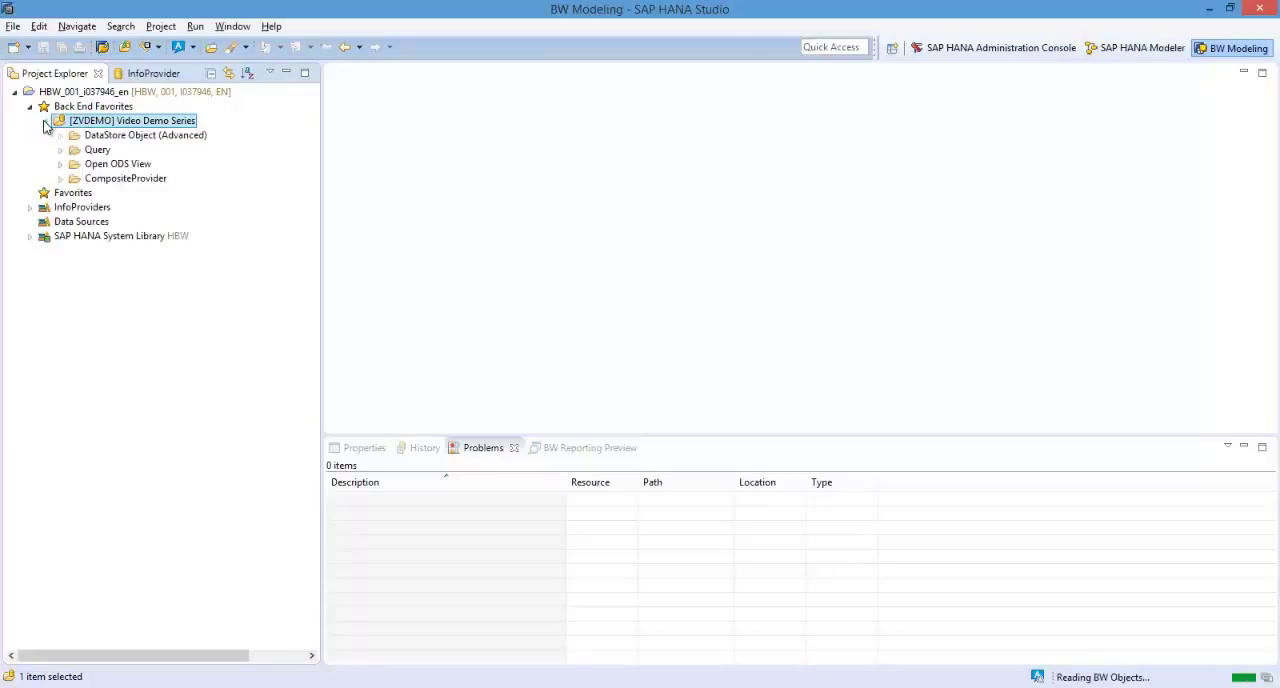
left_click(81, 138)
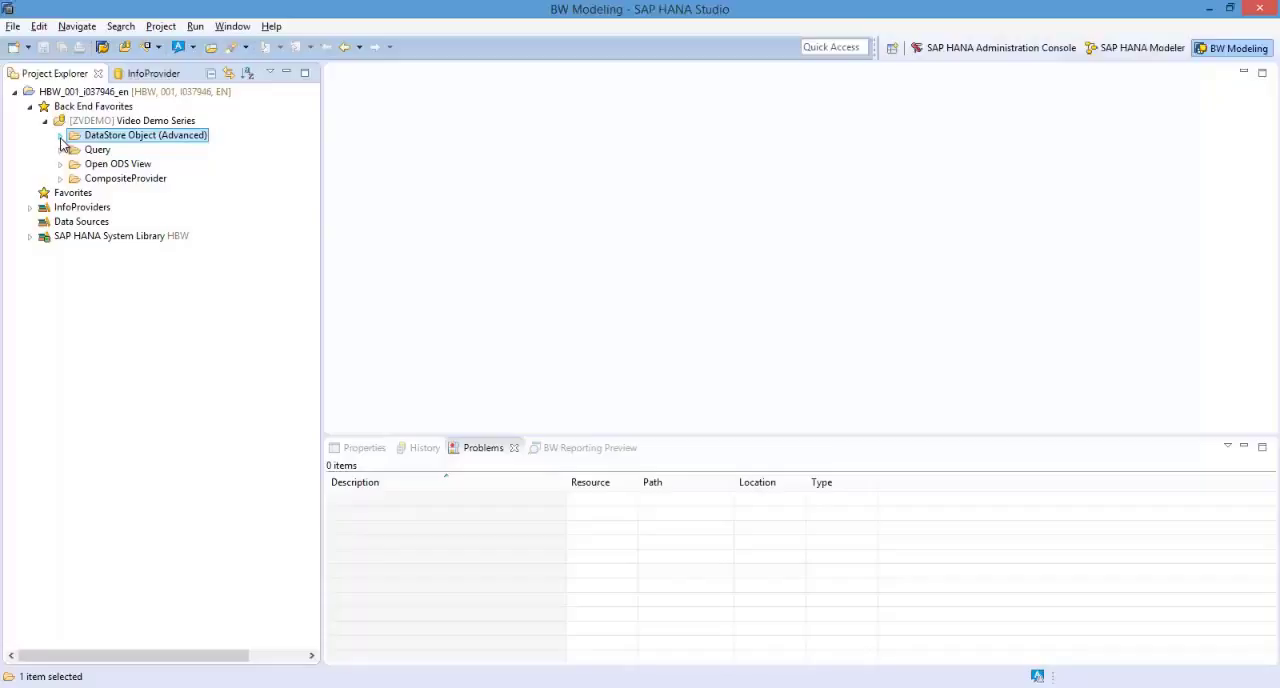
left_click(61, 138)
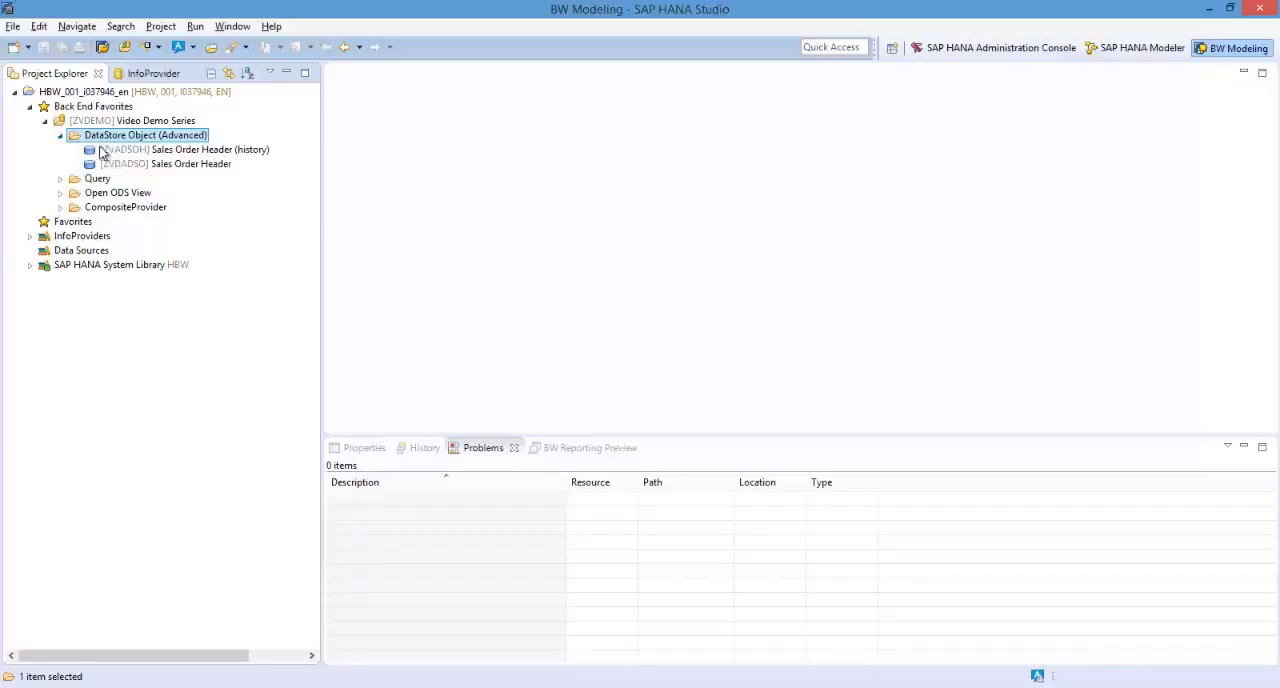
Open the [ZVDADSO] Sales Order Header advanced DataStore object in the editor.
left_click(141, 167)
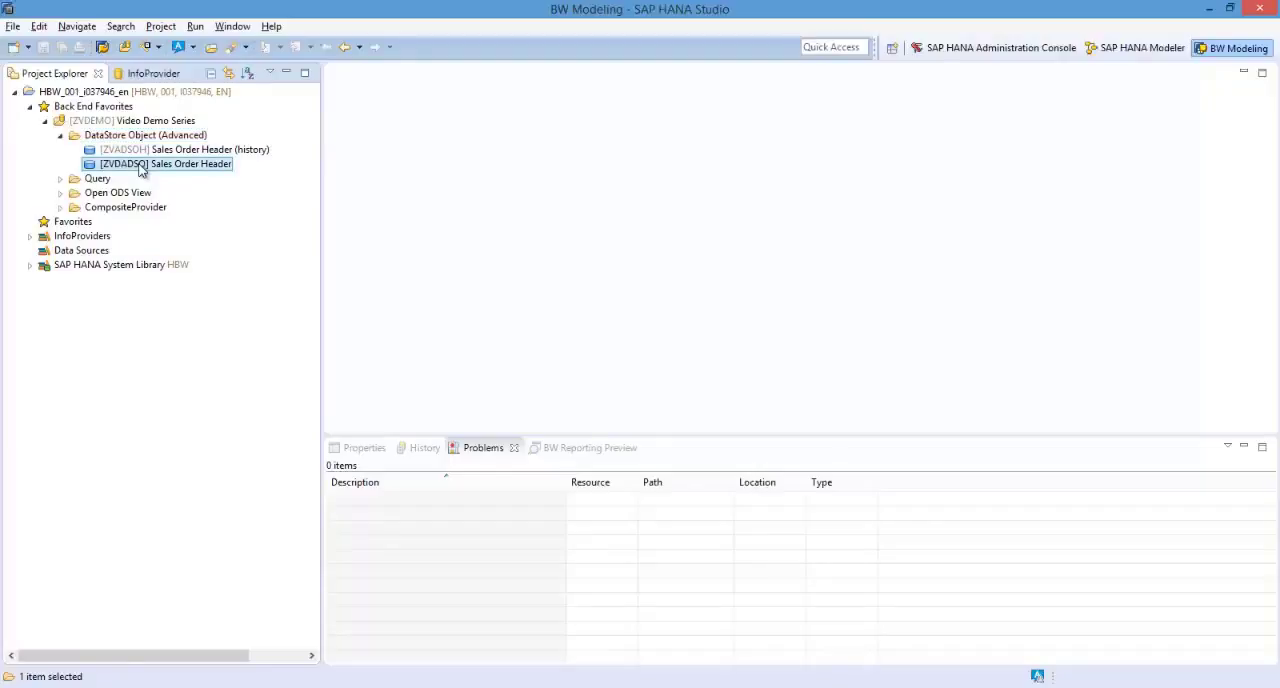
right_click(141, 170)
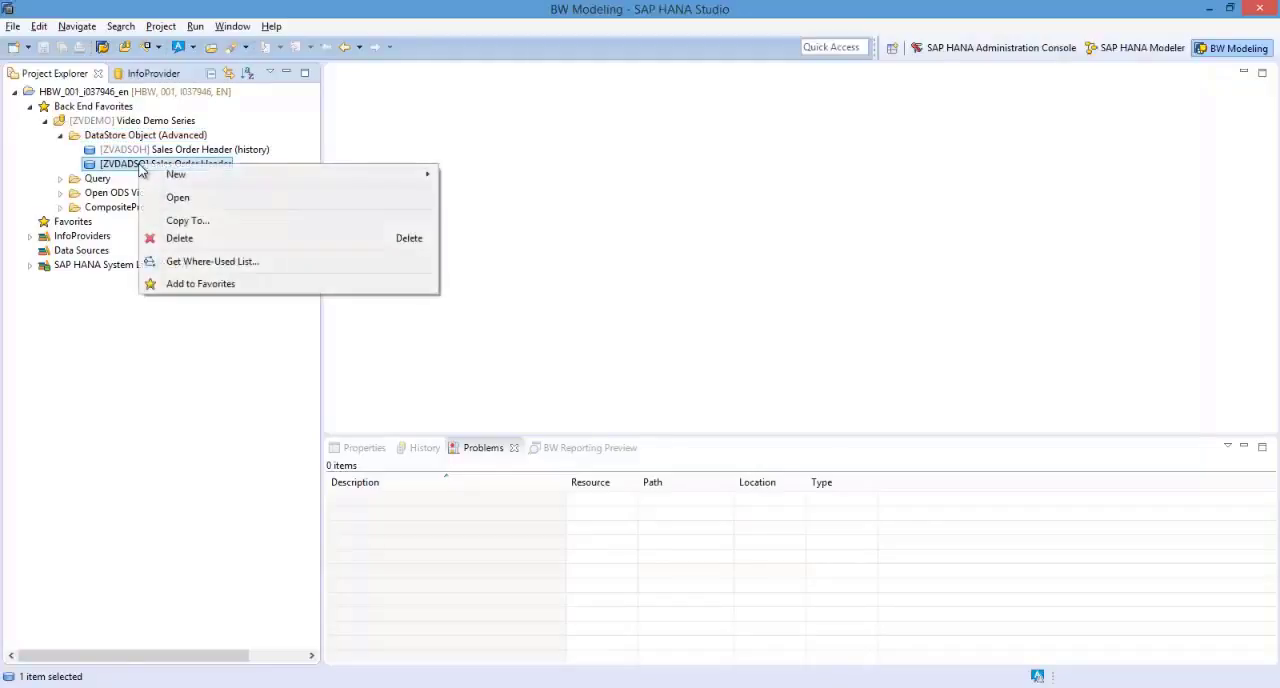
left_click(199, 197)
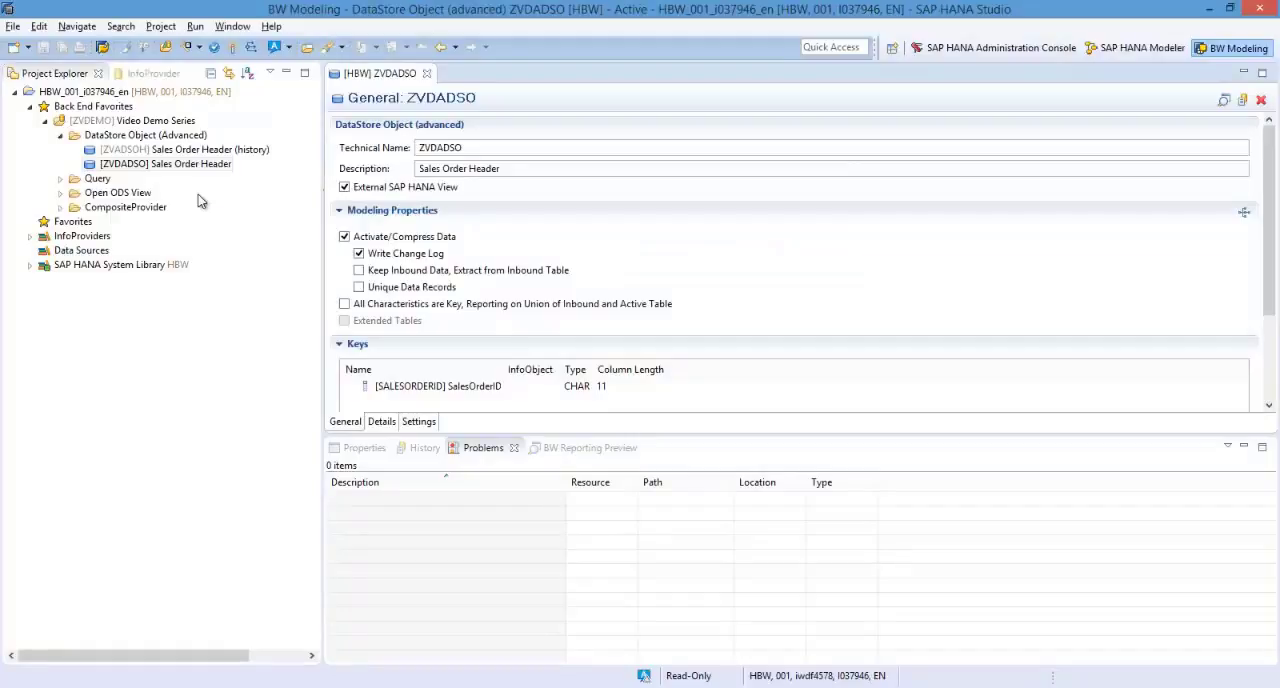
Maximize and restore the ZVDADSO editor, and show the reporting preview of its data.
double_click(373, 77)
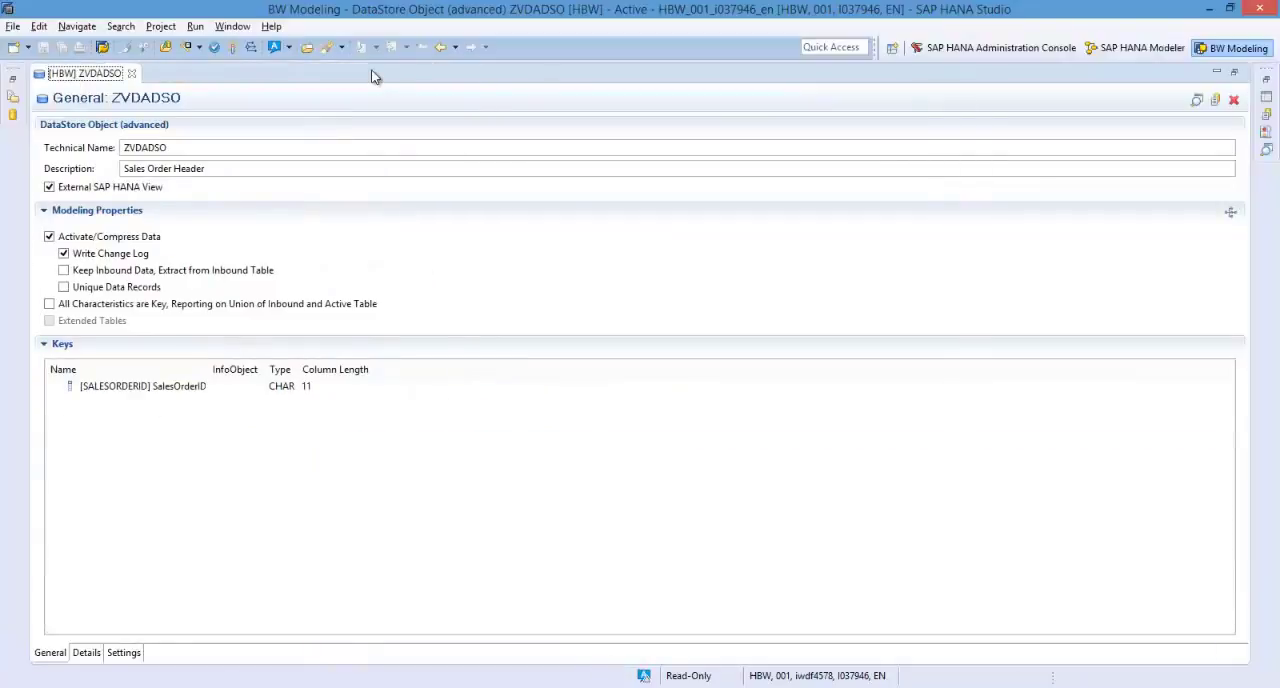
double_click(72, 80)
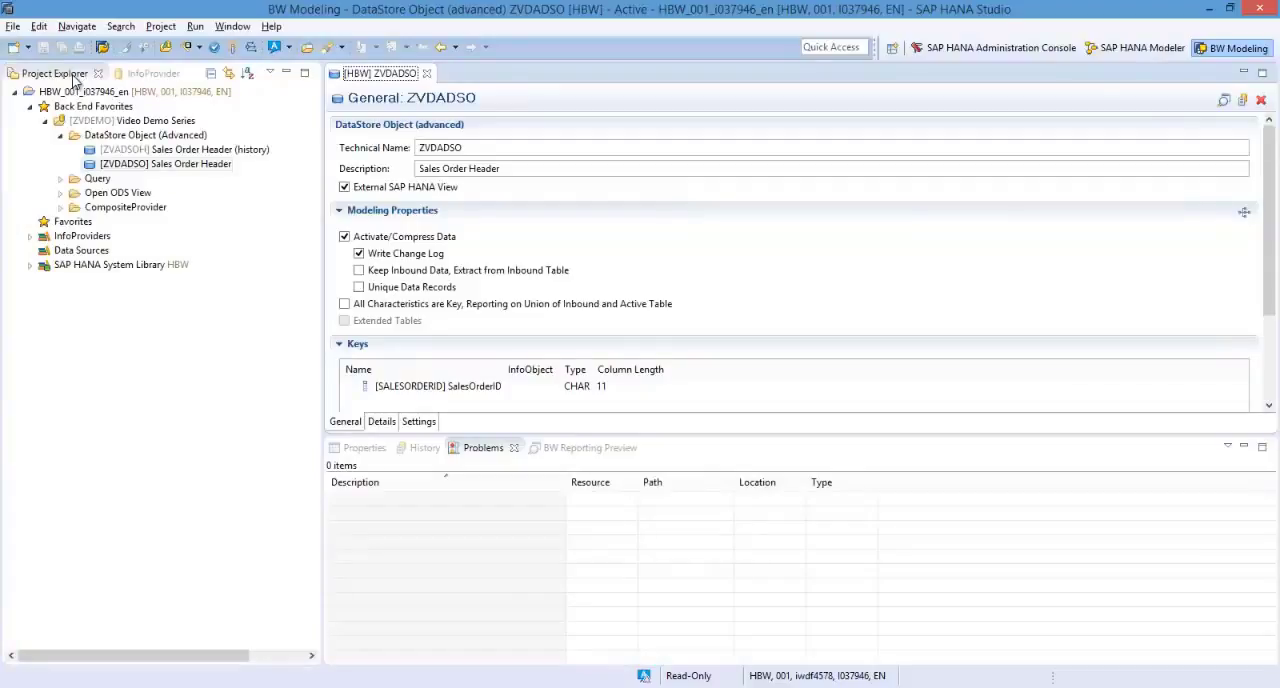
left_click(1225, 102)
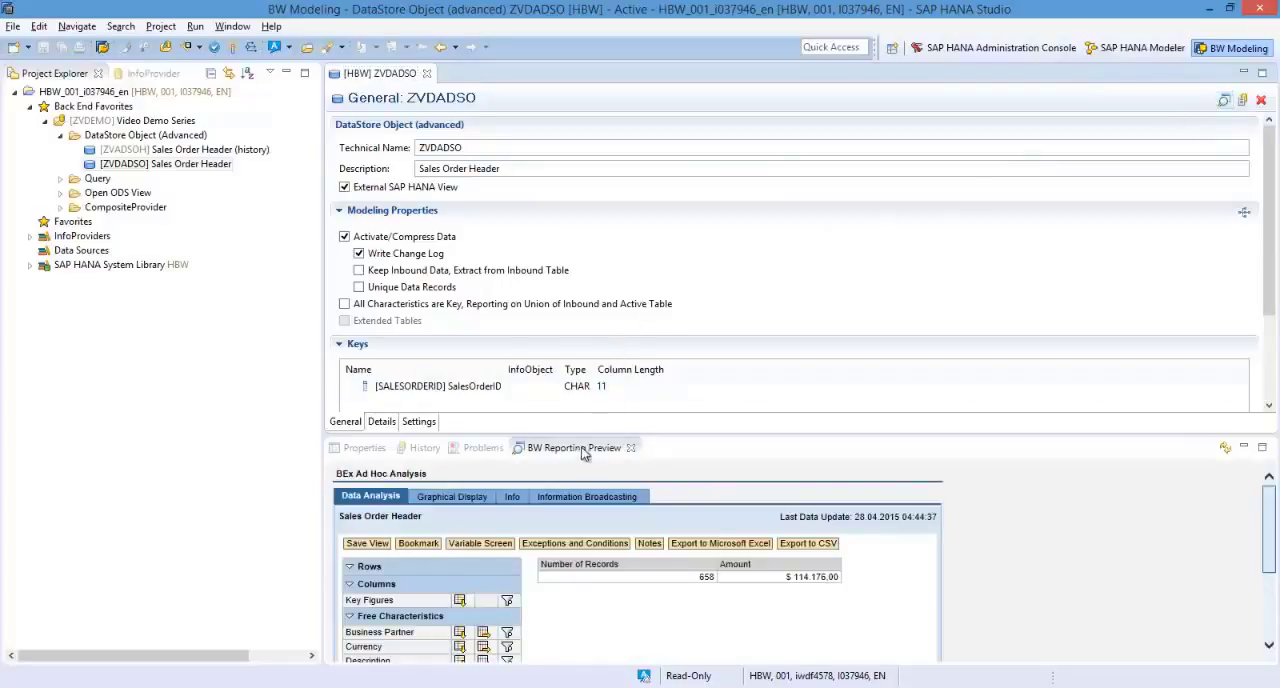
Maximize the BW Reporting Preview and turn off Use Classic Preview Mode in the BW Modeling preferences.
double_click(583, 448)
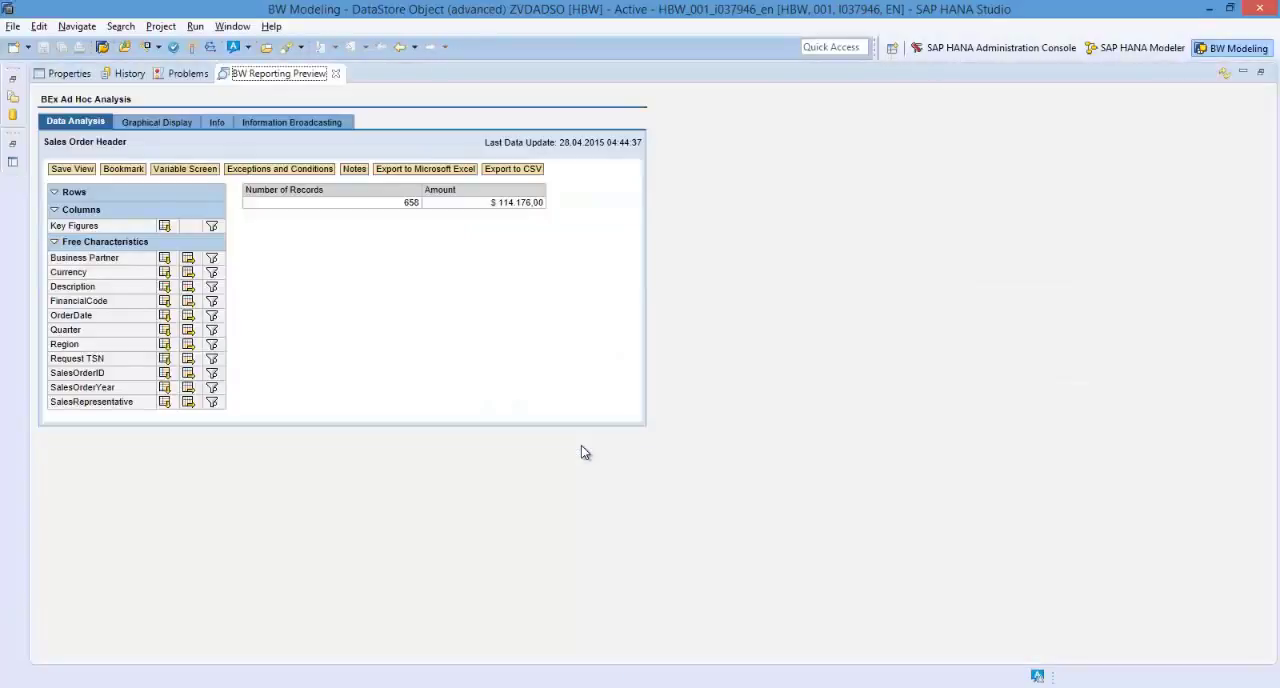
left_click(231, 27)
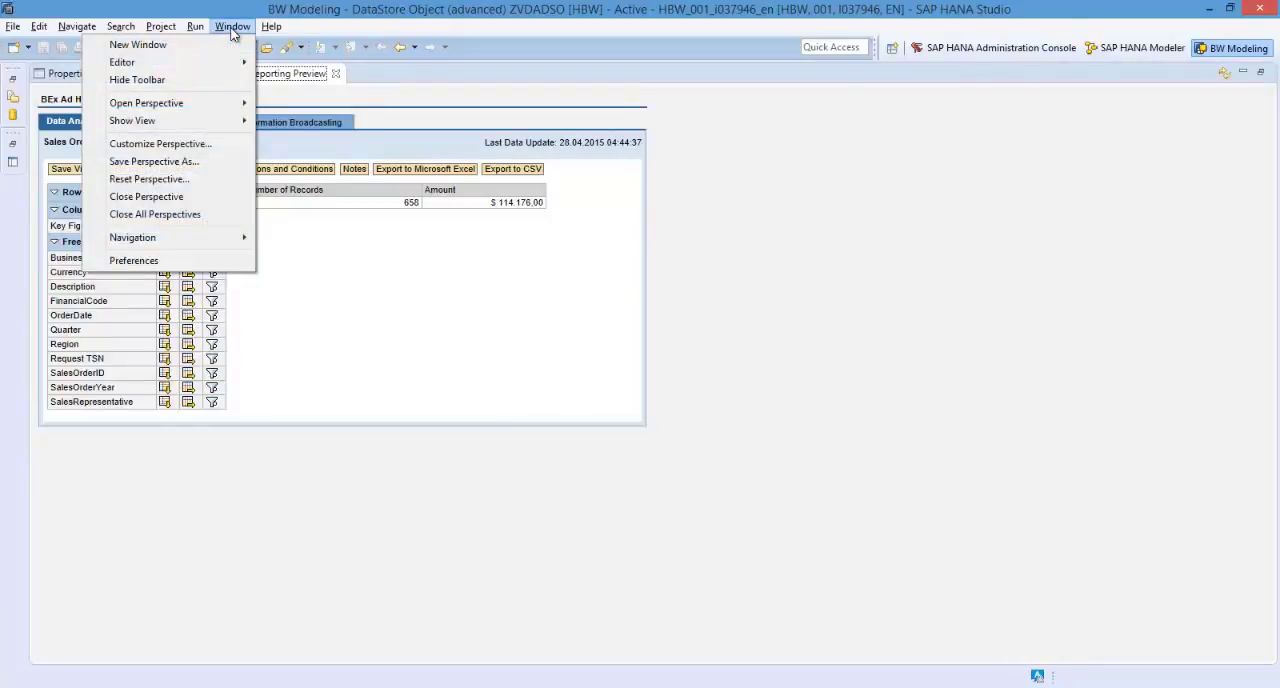
left_click(125, 261)
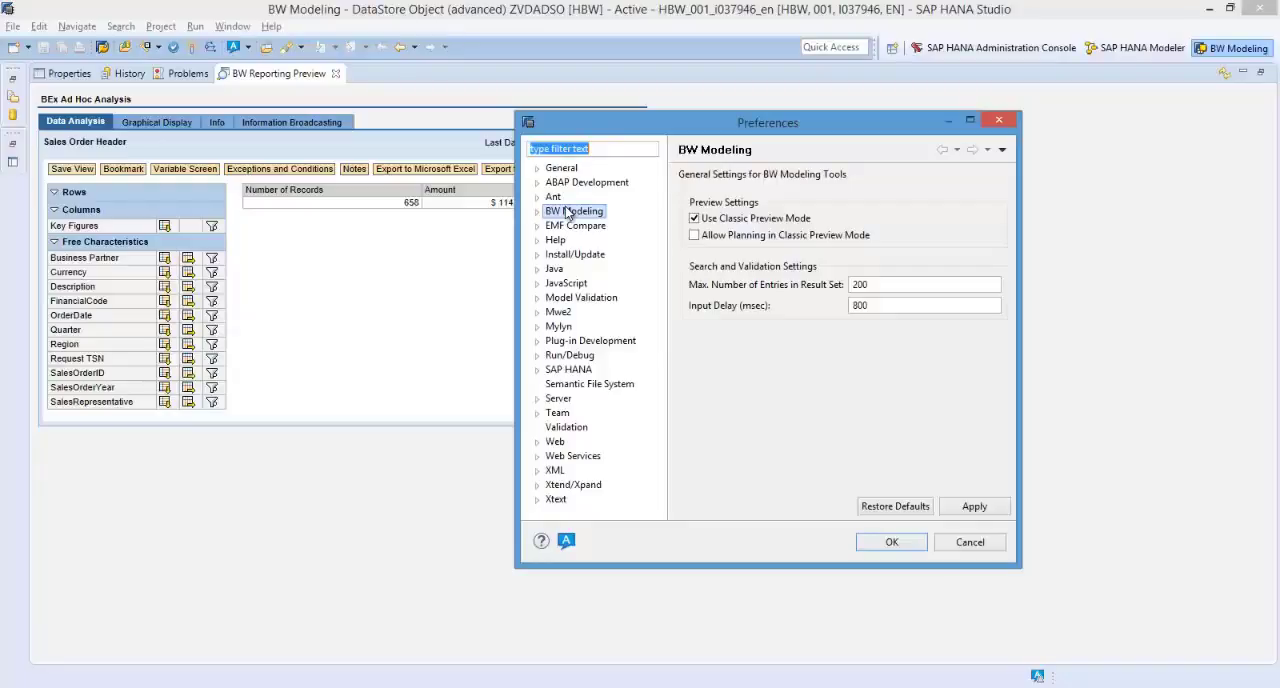
left_click(568, 212)
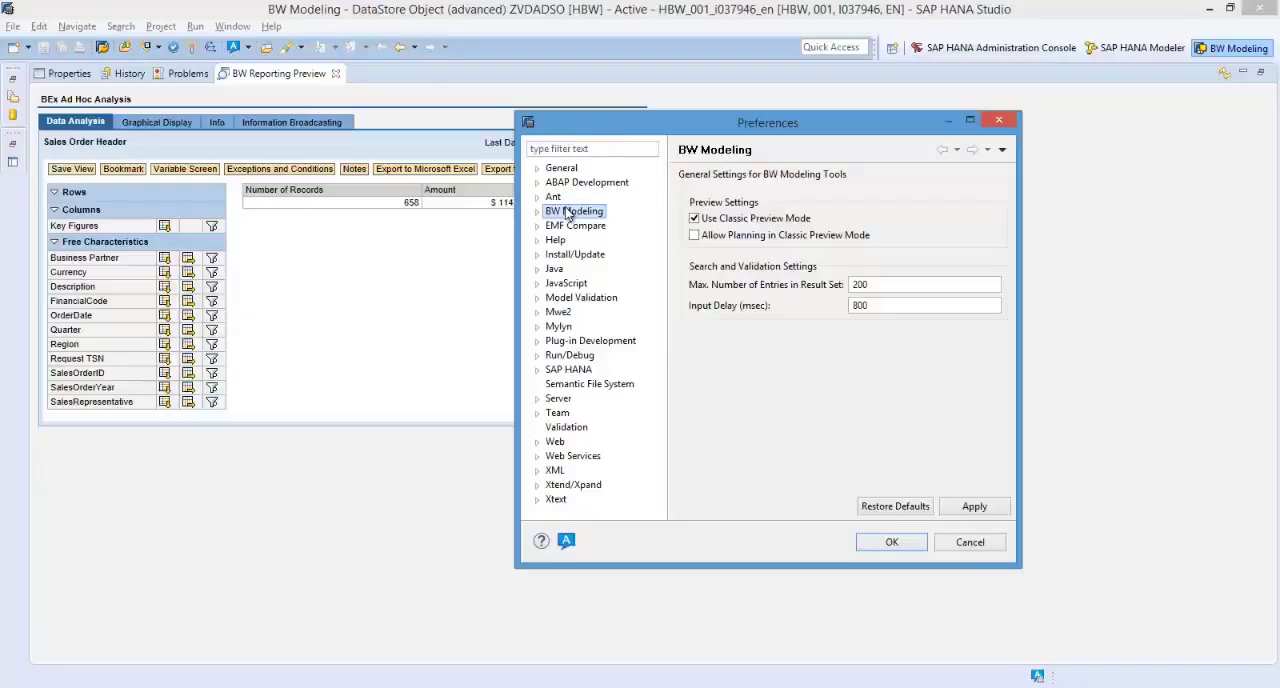
left_click(695, 220)
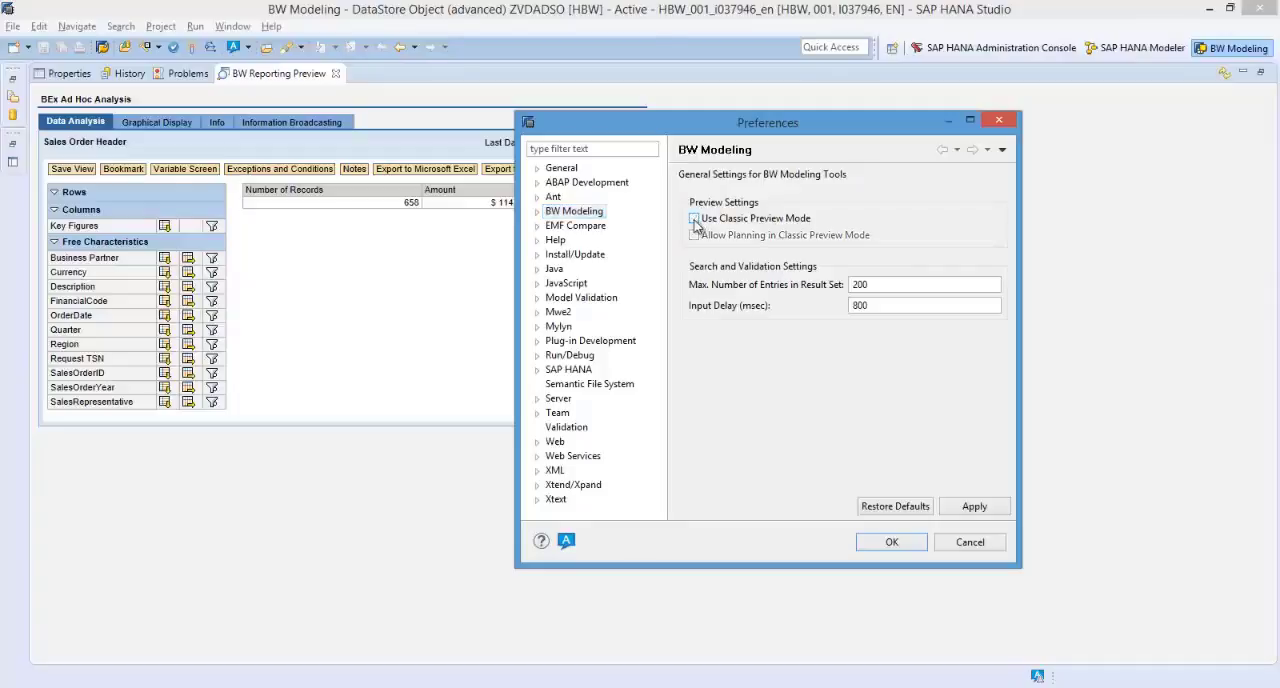
left_click(887, 543)
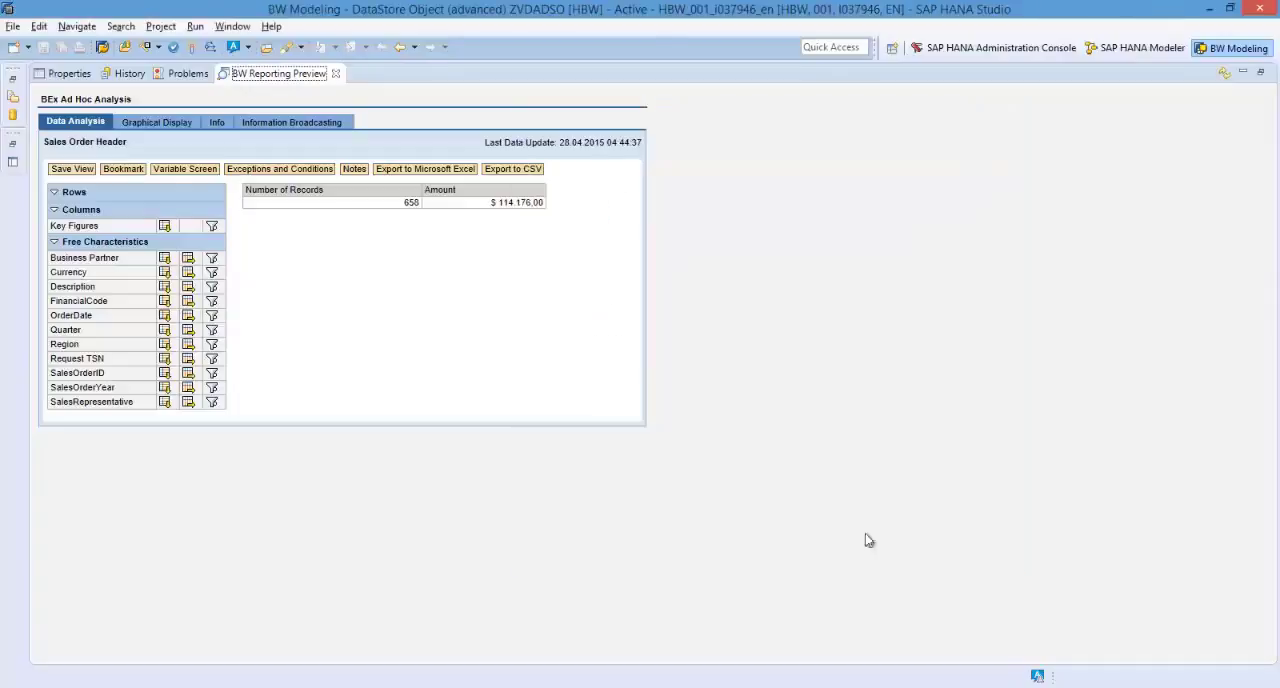
Restore the preview's size, rerun the ZVDADSO reporting preview, and view it maximized before restoring the layout.
double_click(293, 78)
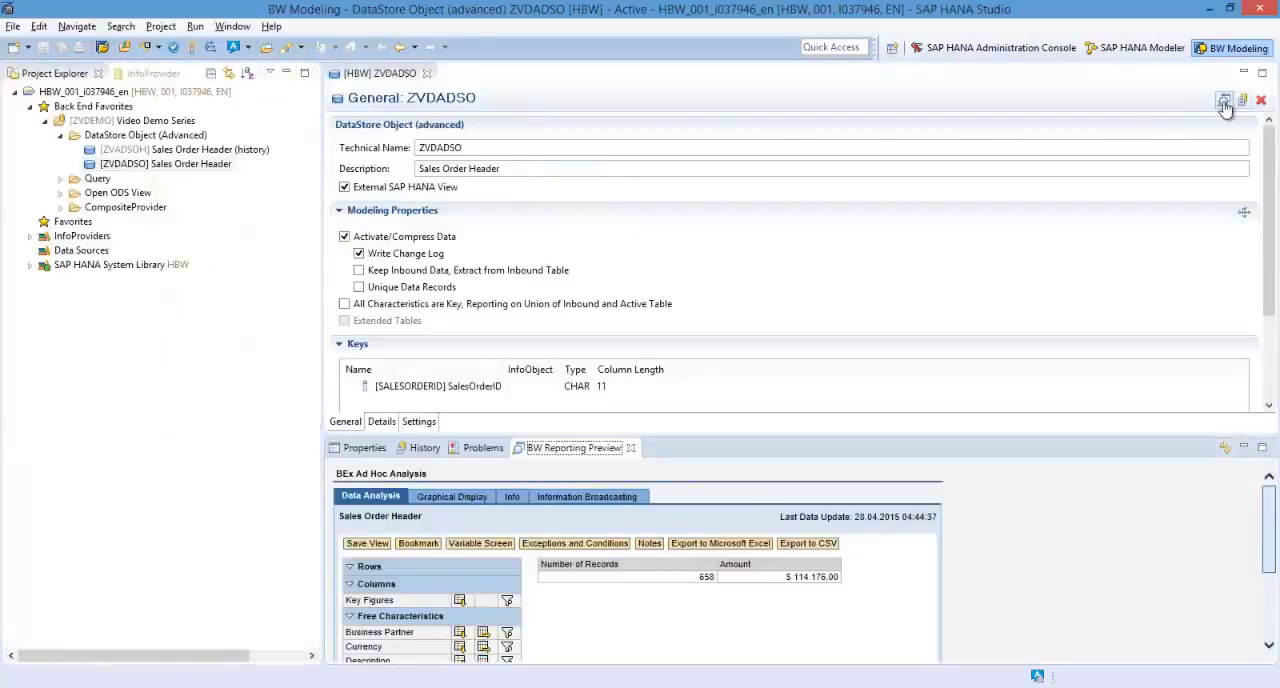
left_click(1224, 102)
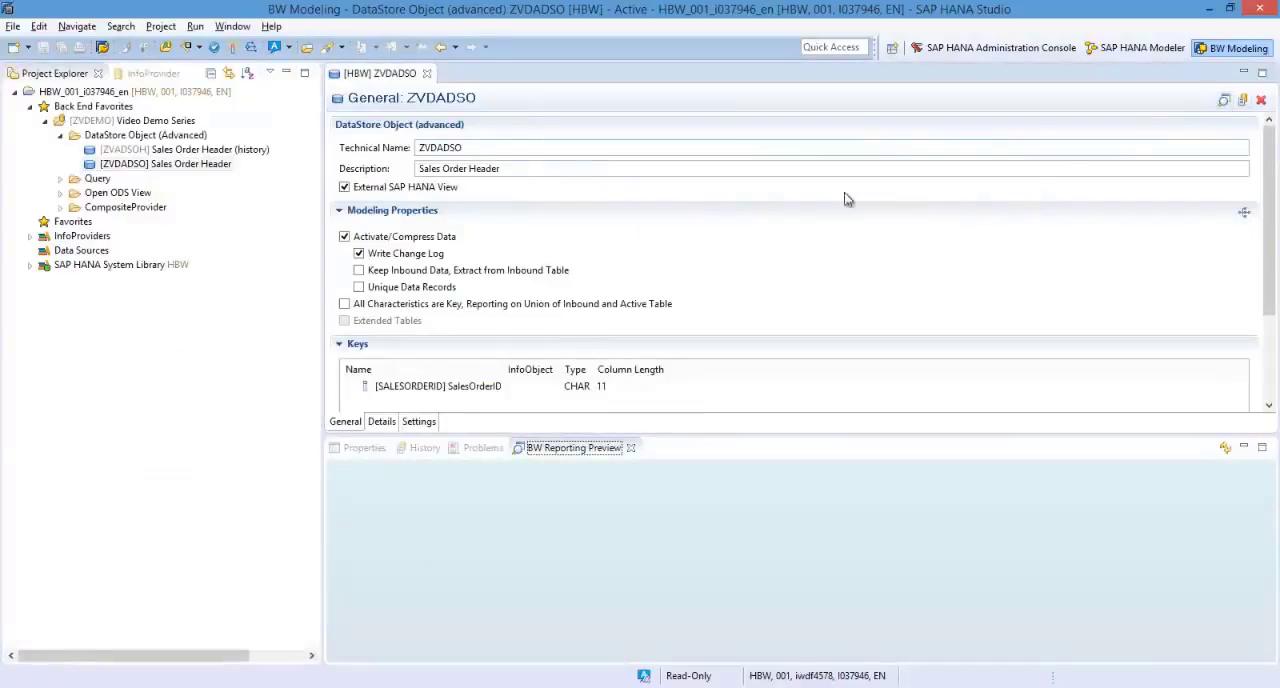
left_click(561, 452)
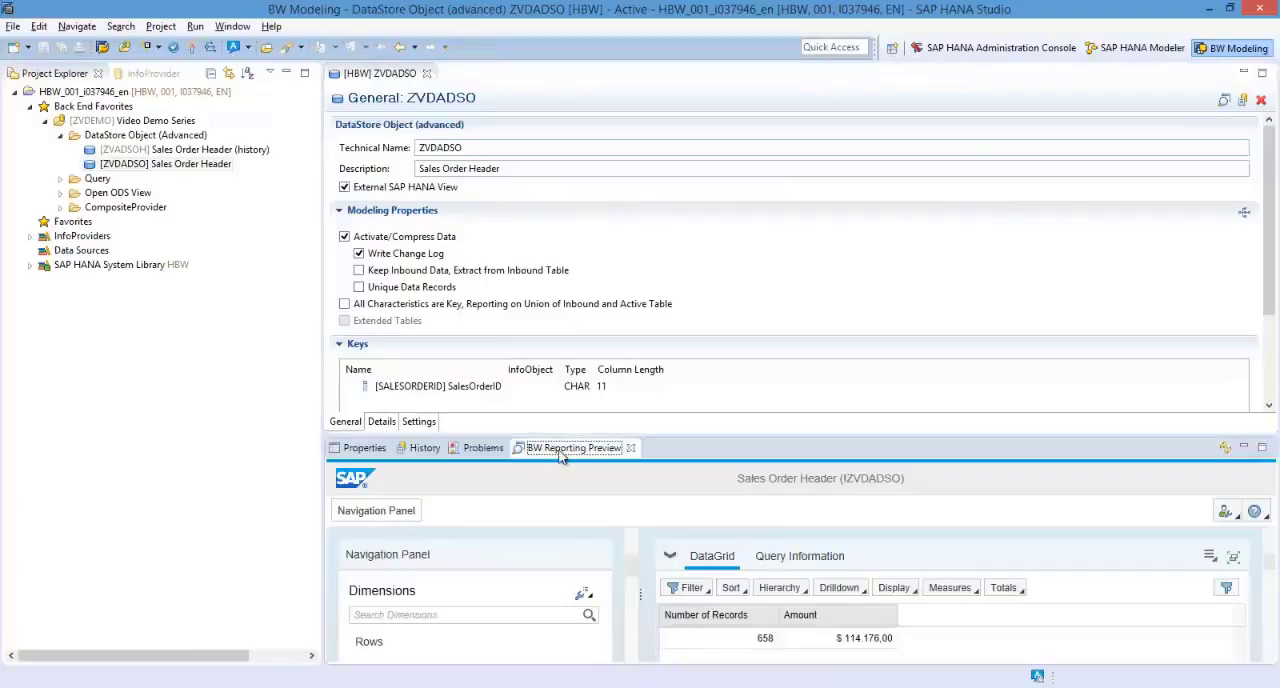
double_click(561, 450)
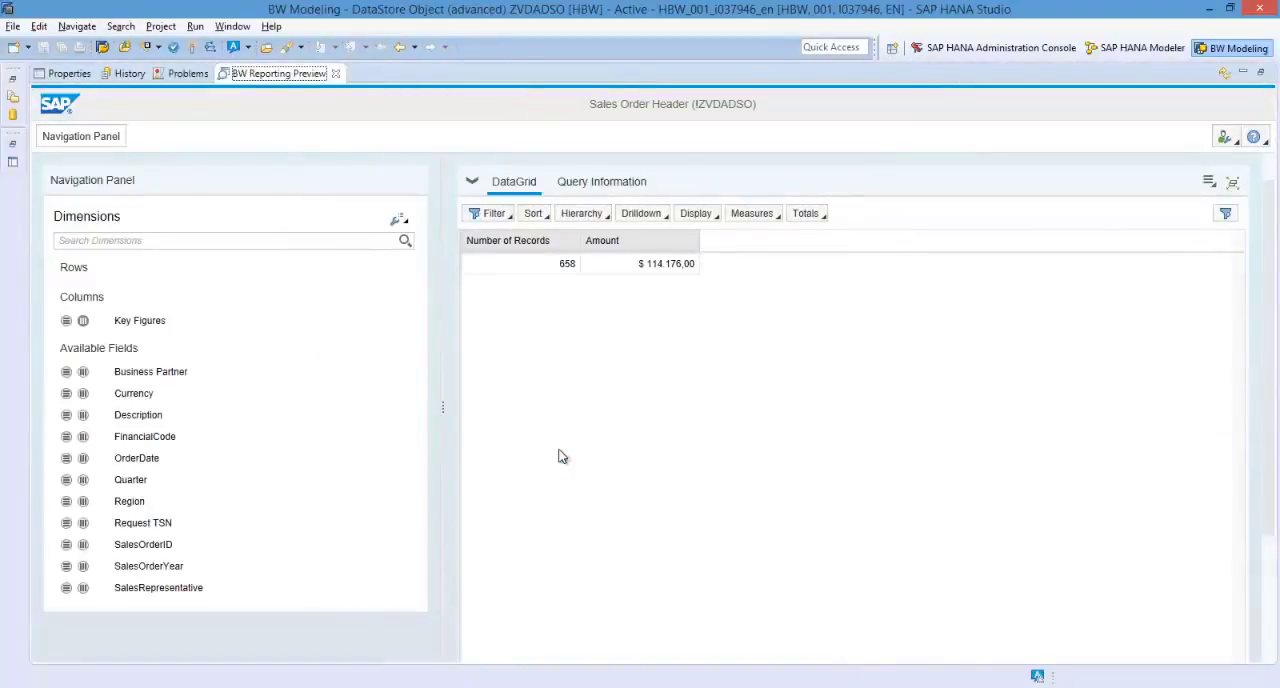
double_click(257, 76)
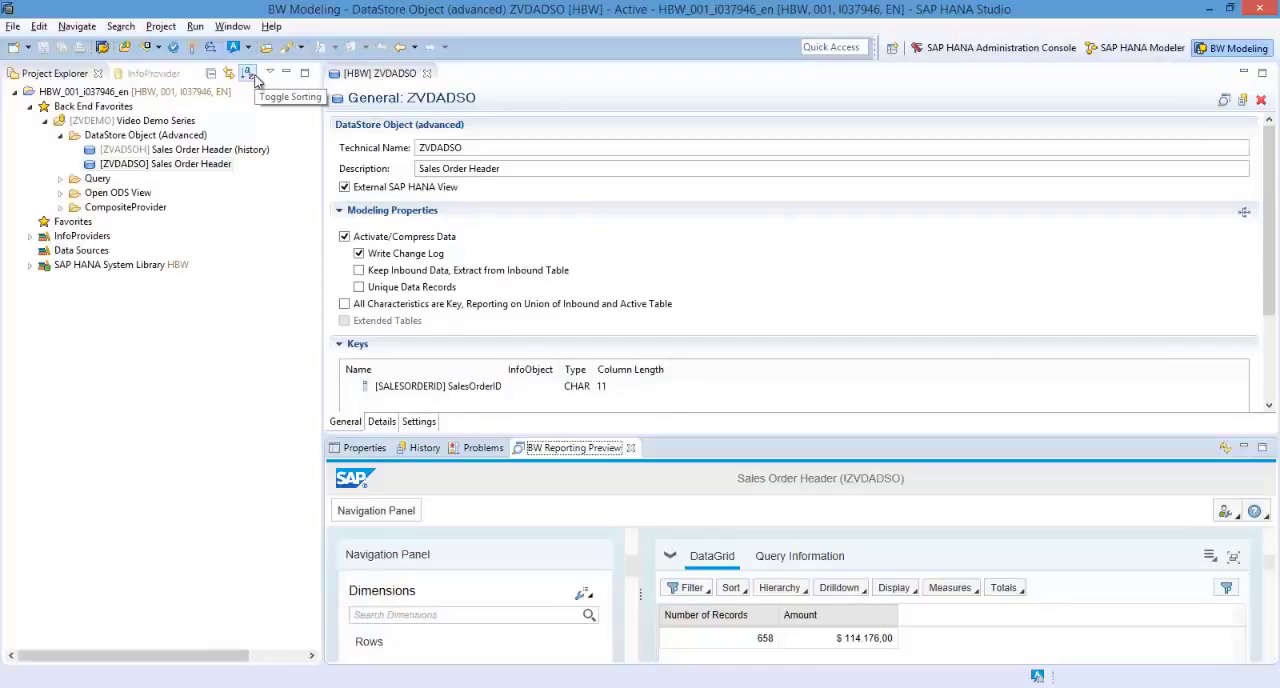
Launch an embedded SAP GUI session for the HBW project, keeping navigation to Eclipse editors enabled.
left_click(101, 48)
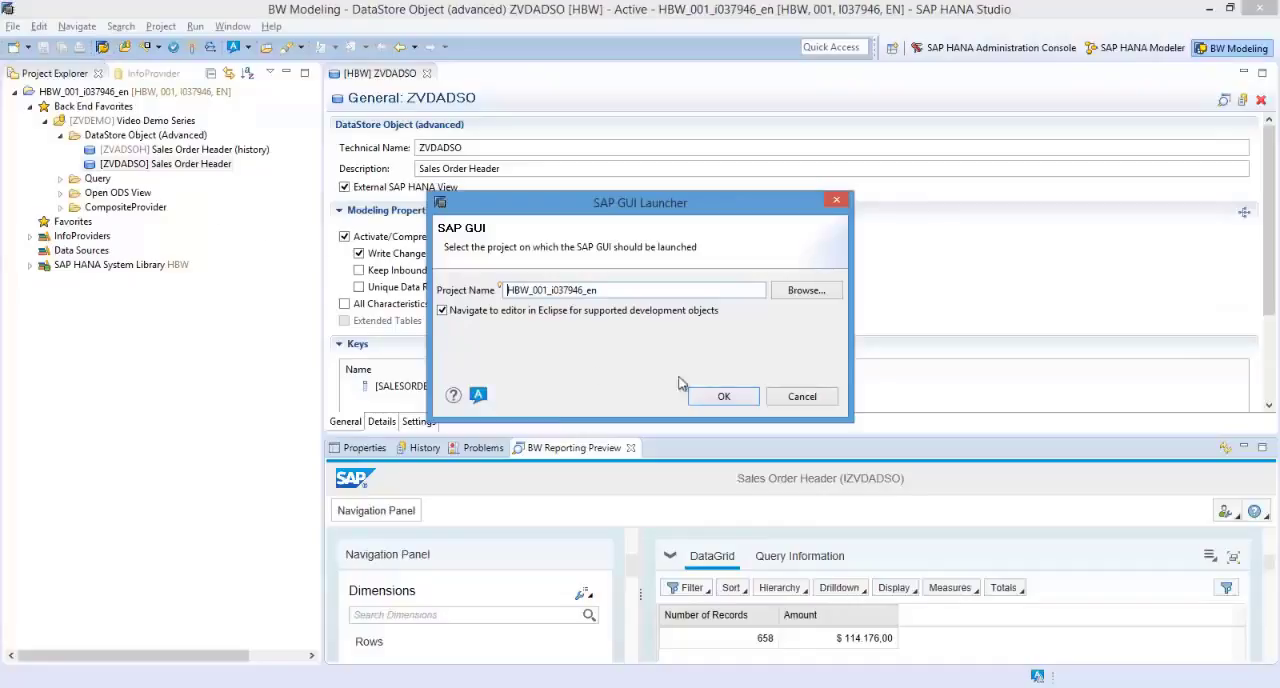
left_click(714, 396)
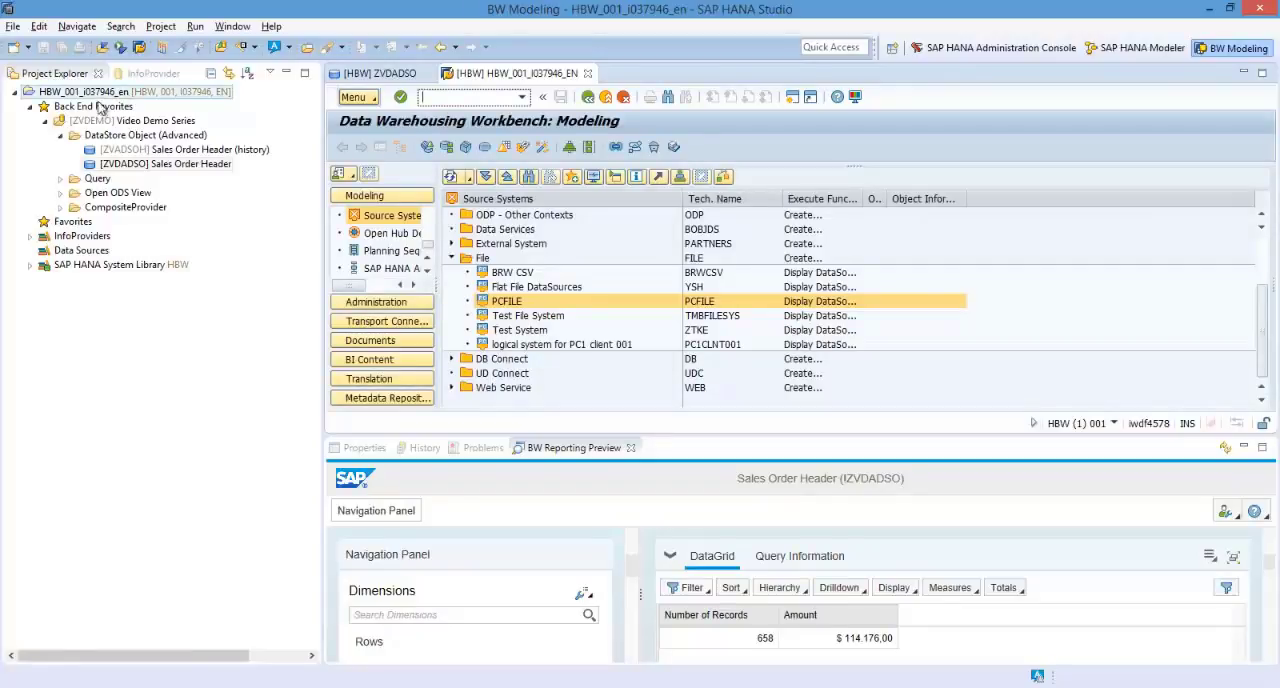
Expand the SAP HANA System Library HBW, look through its Catalog, collapse it and expand Repository content.
left_click(58, 269)
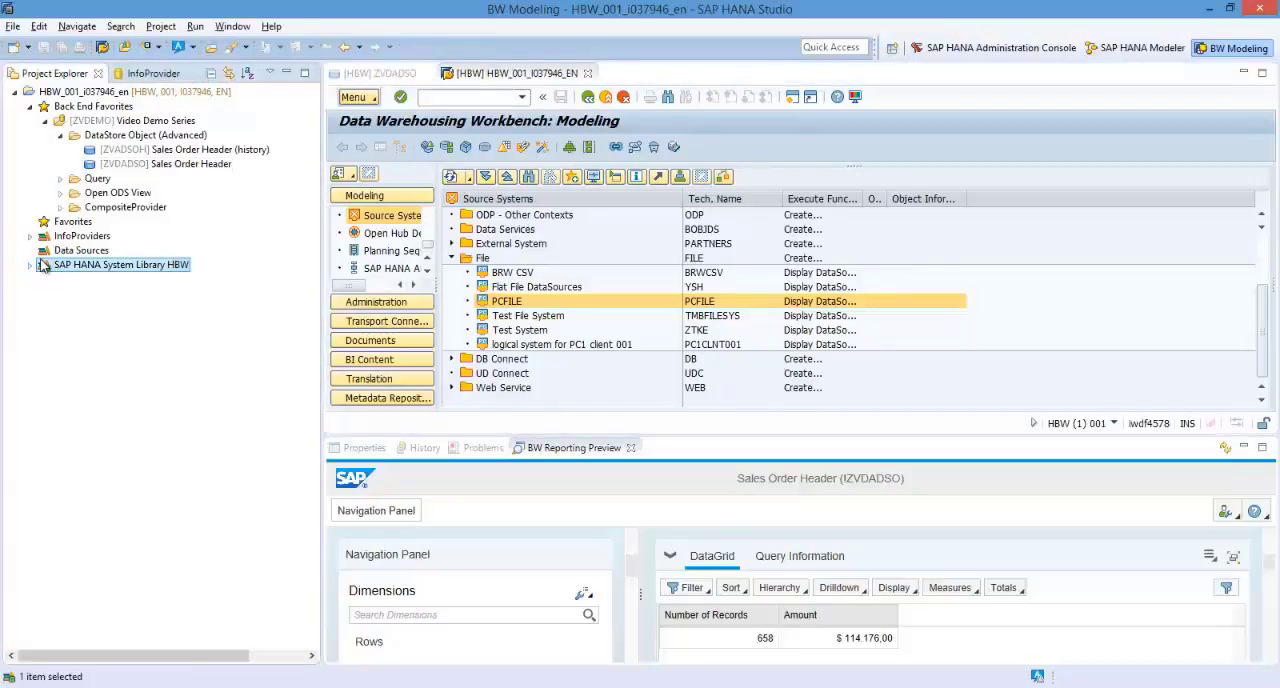
left_click(30, 266)
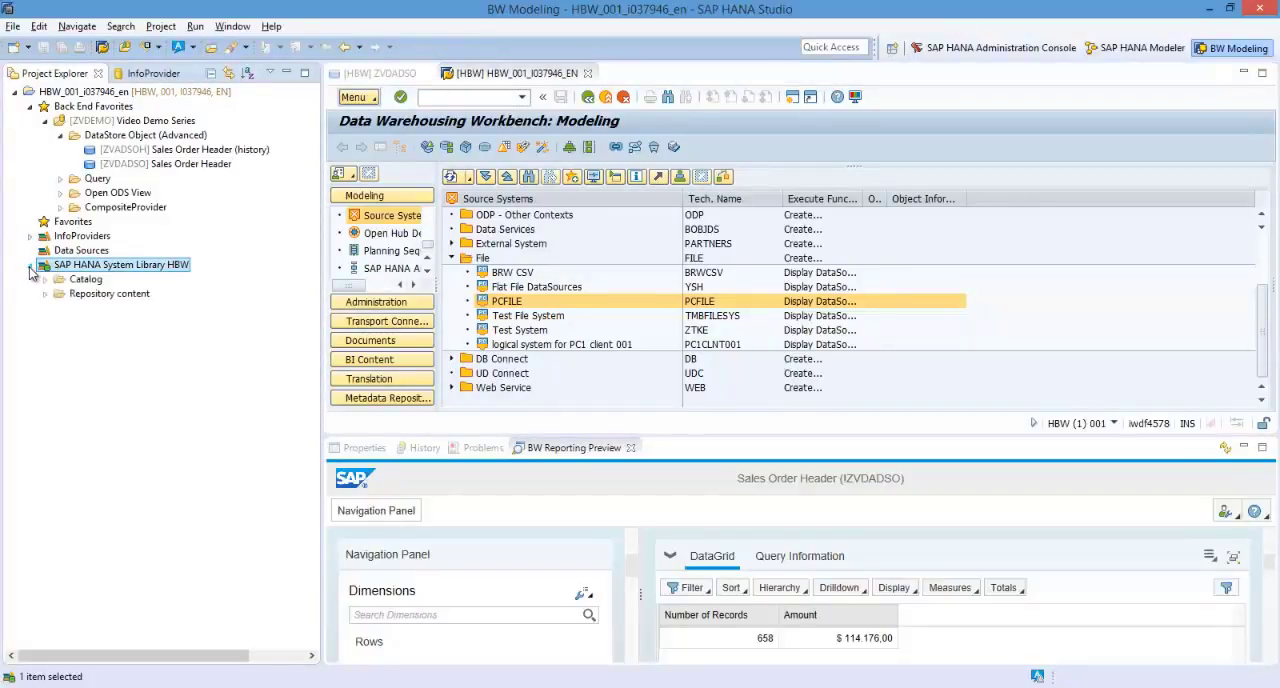
left_click(45, 280)
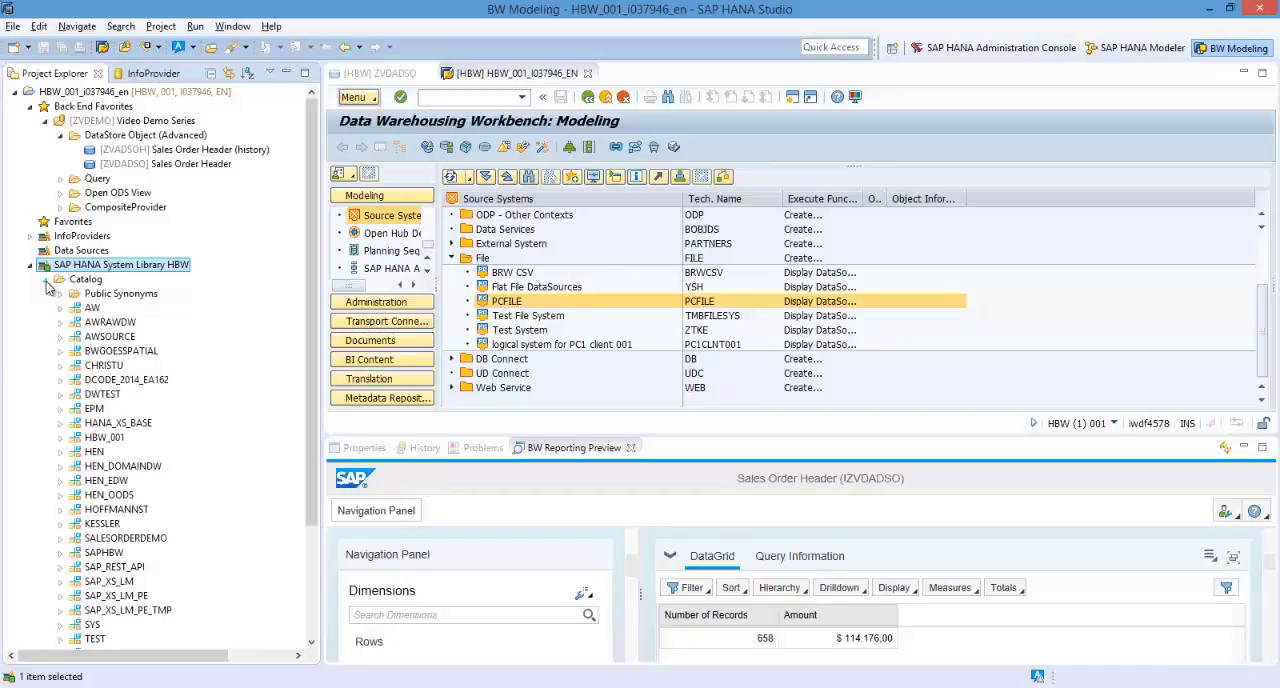
left_click(46, 281)
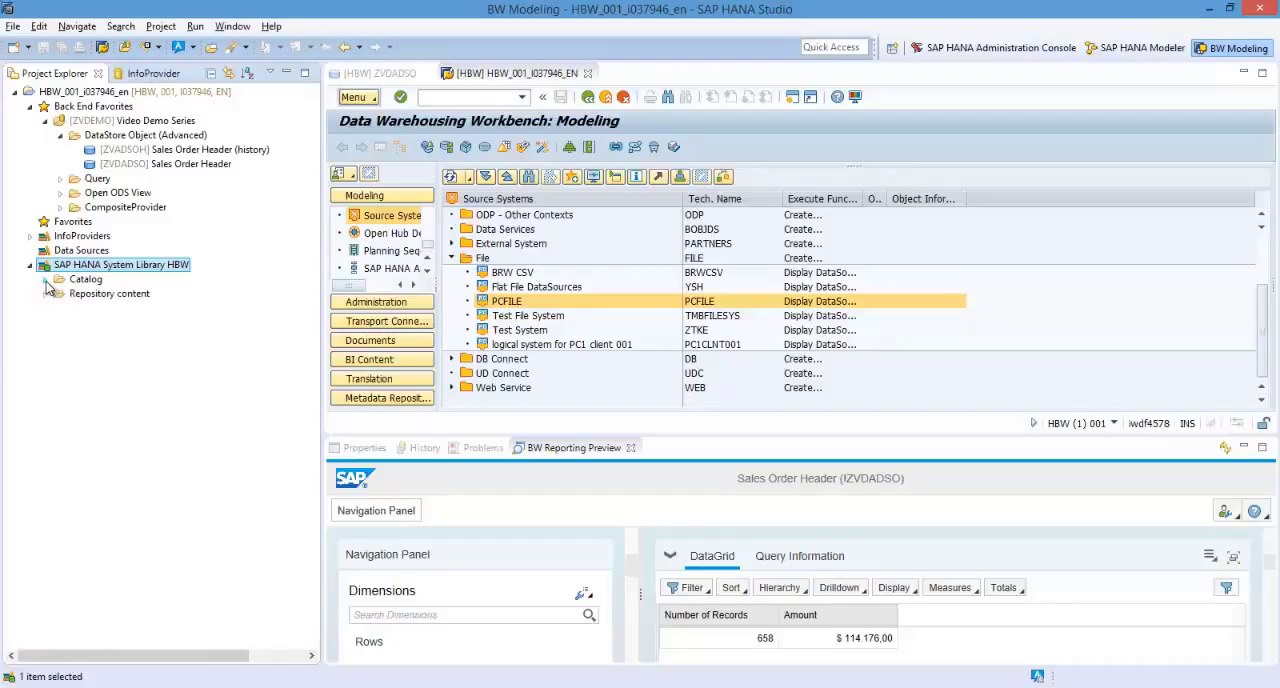
left_click(45, 295)
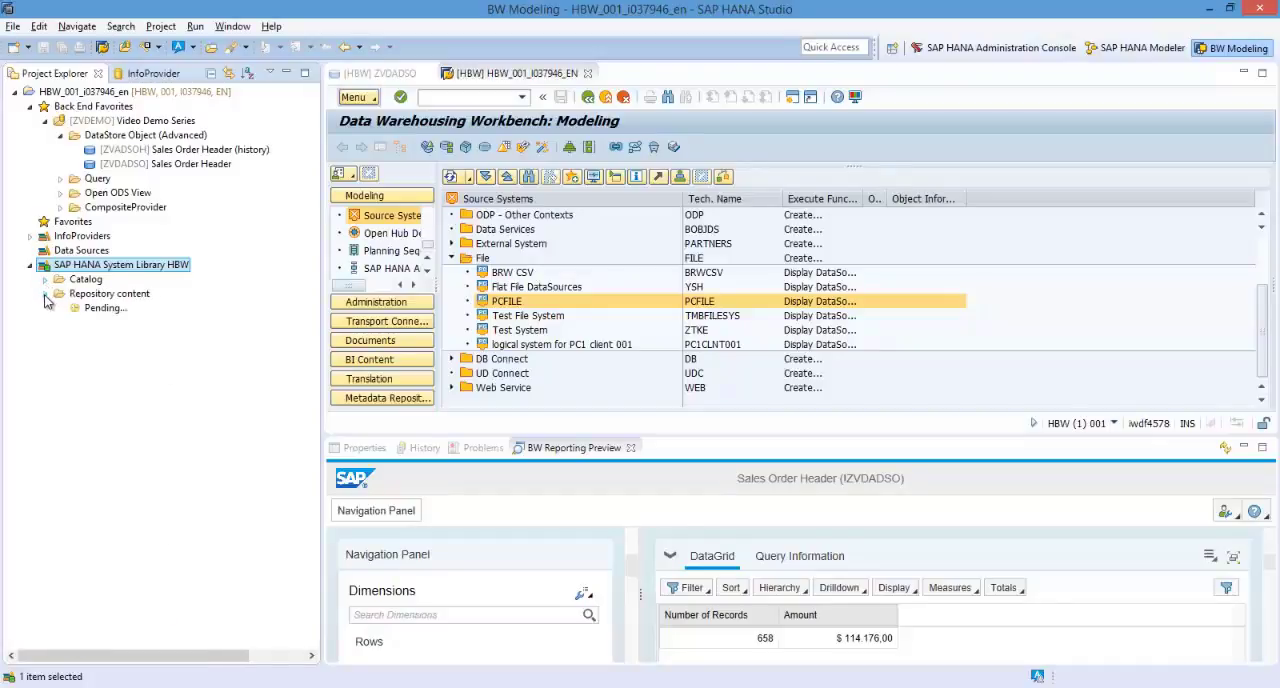